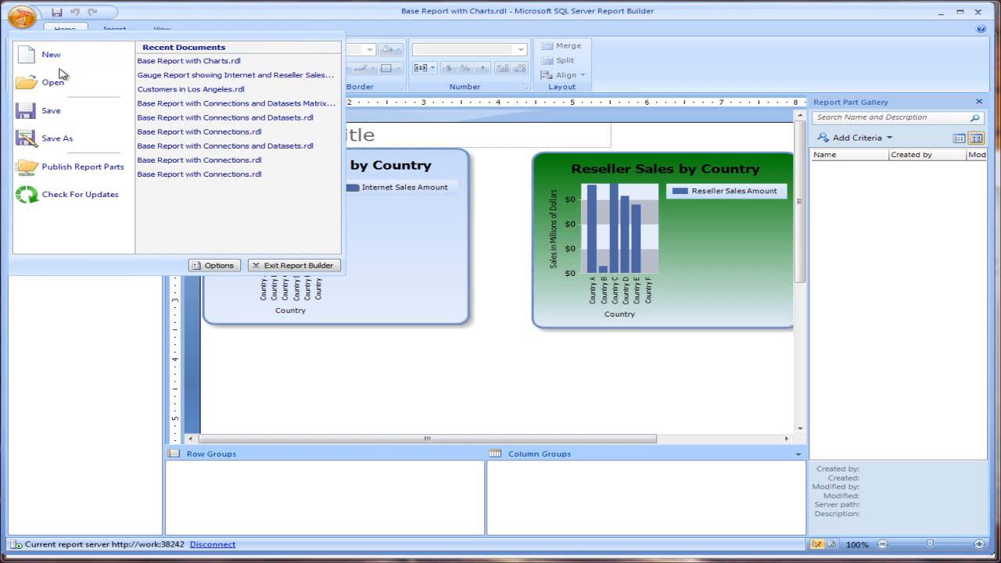
Create a blank report and enlarge its page to about 8 inches wide, with the body about 5 inches tall.
{"action": "left_click", "coordinate": [52, 54]}
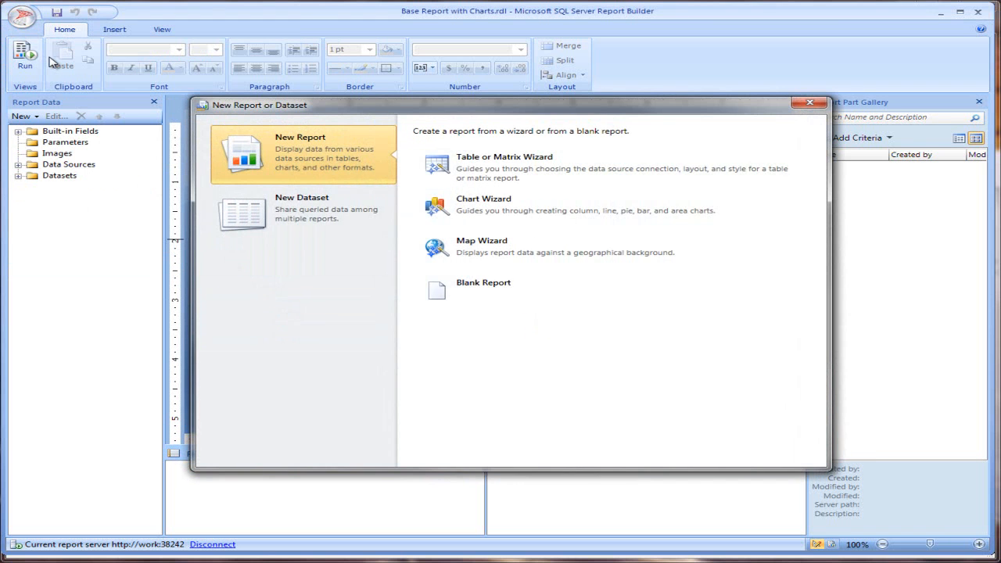
{"action": "left_click", "coordinate": [446, 288]}
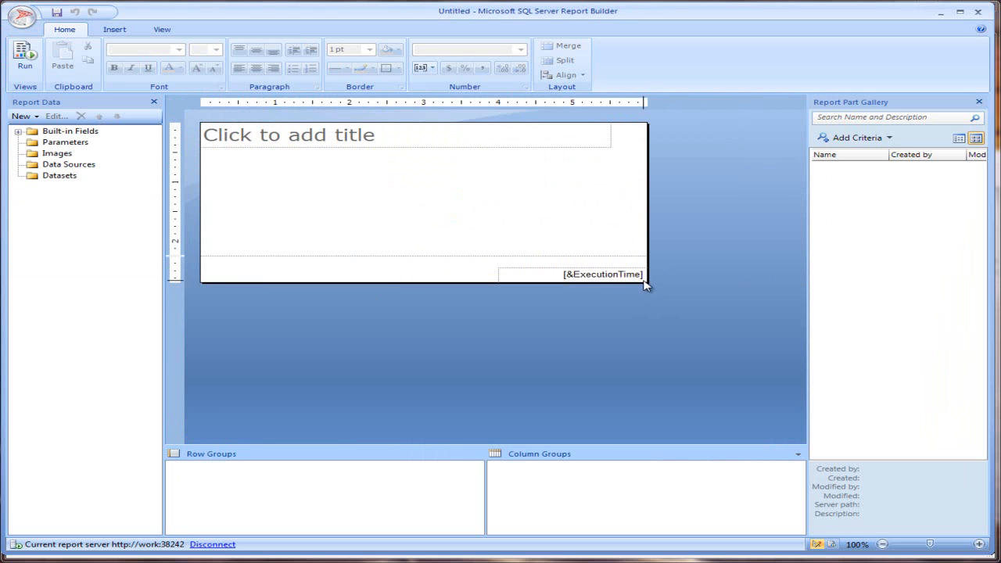
{"action": "left_click_drag", "start_coordinate": [647, 286], "coordinate": [805, 443]}
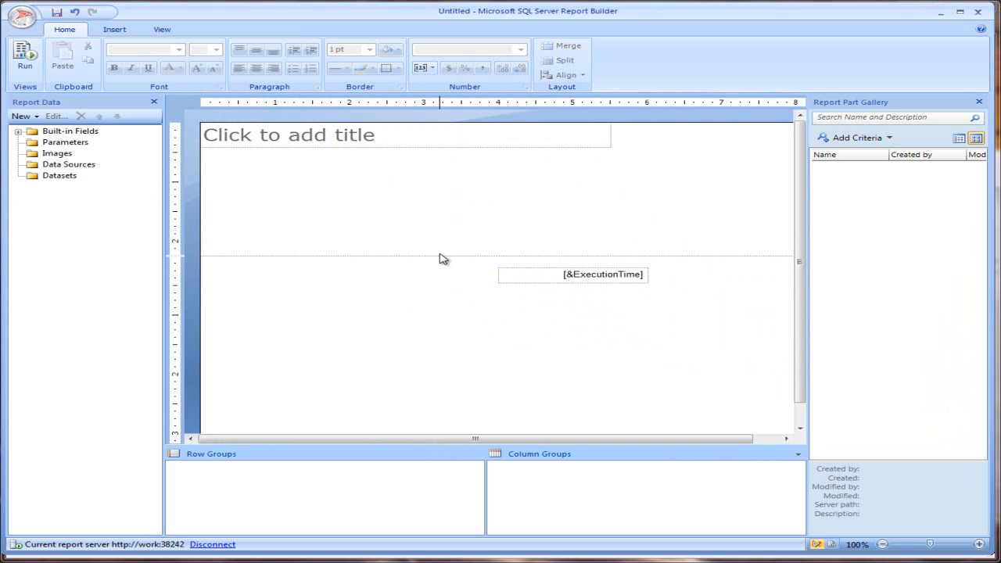
{"action": "left_click_drag", "start_coordinate": [436, 257], "coordinate": [466, 426]}
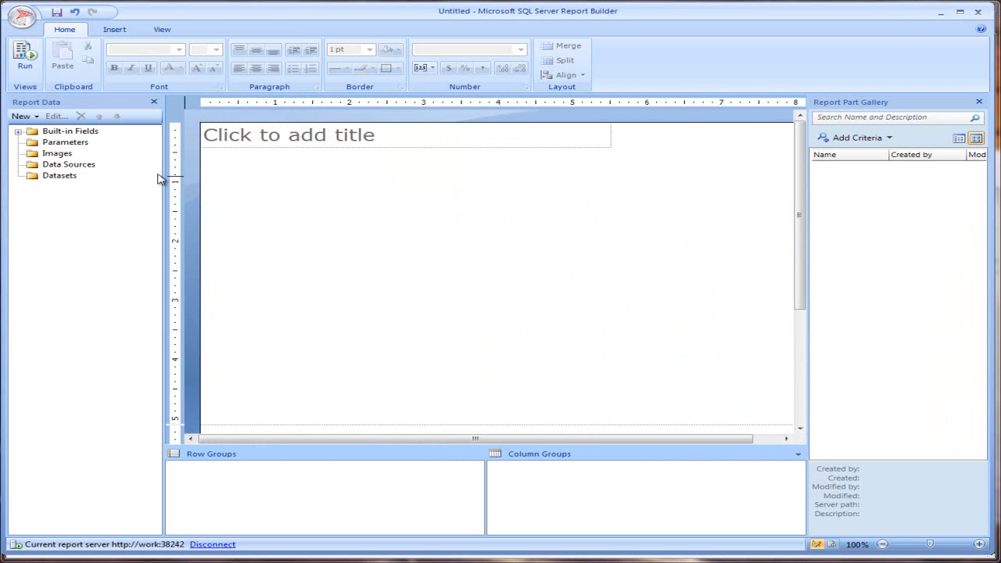
List all published report parts in the Report Part Gallery and resize the Report Data and gallery panes around the design surface.
{"action": "left_click_drag", "start_coordinate": [166, 175], "coordinate": [91, 177]}
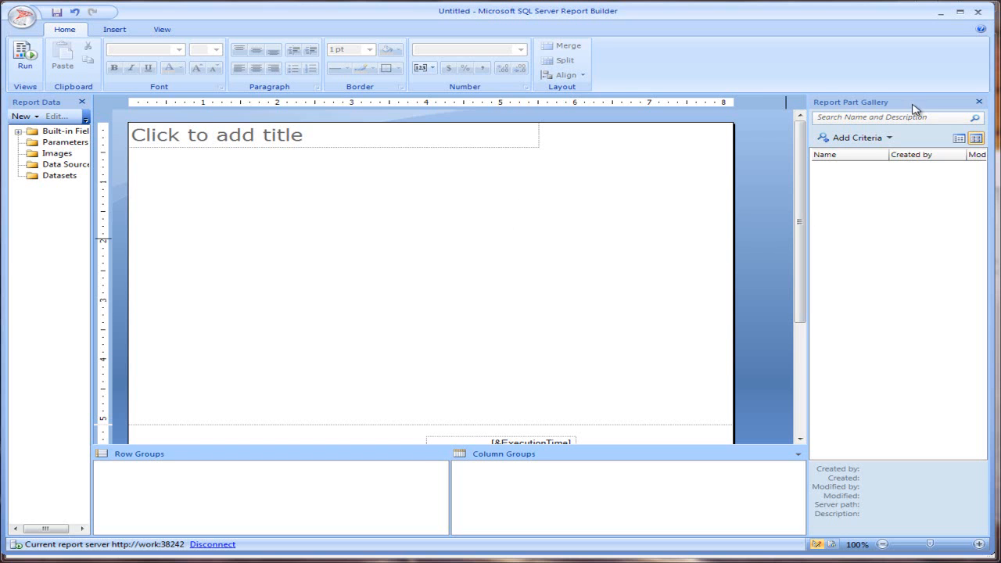
{"action": "left_click", "coordinate": [976, 119]}
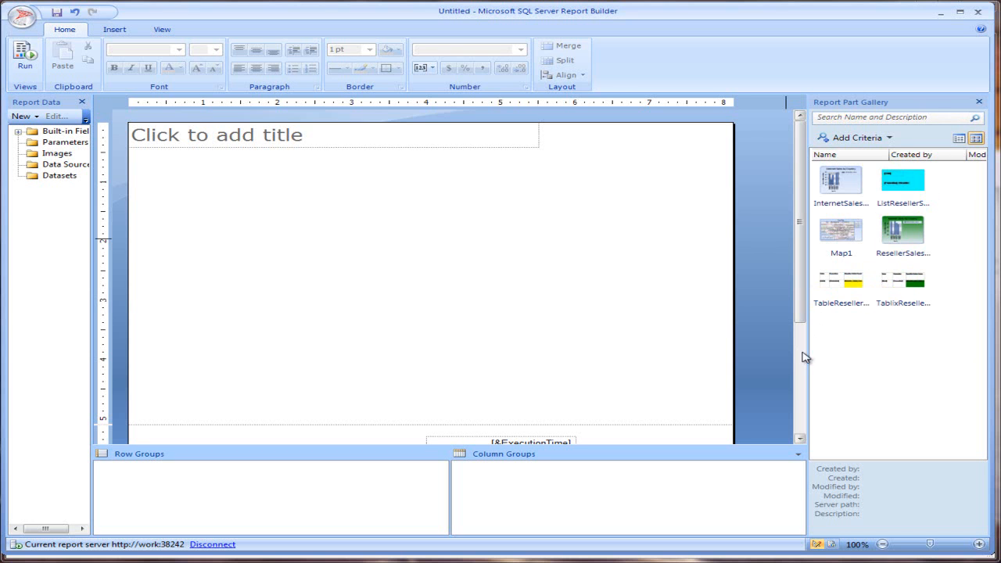
{"action": "left_click_drag", "start_coordinate": [806, 348], "coordinate": [679, 333]}
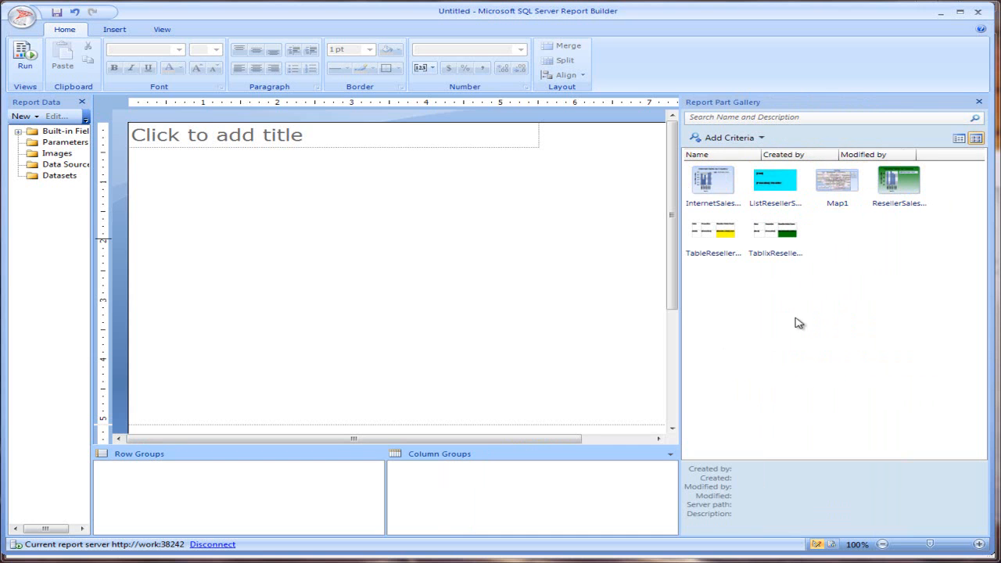
{"action": "left_click", "coordinate": [760, 138]}
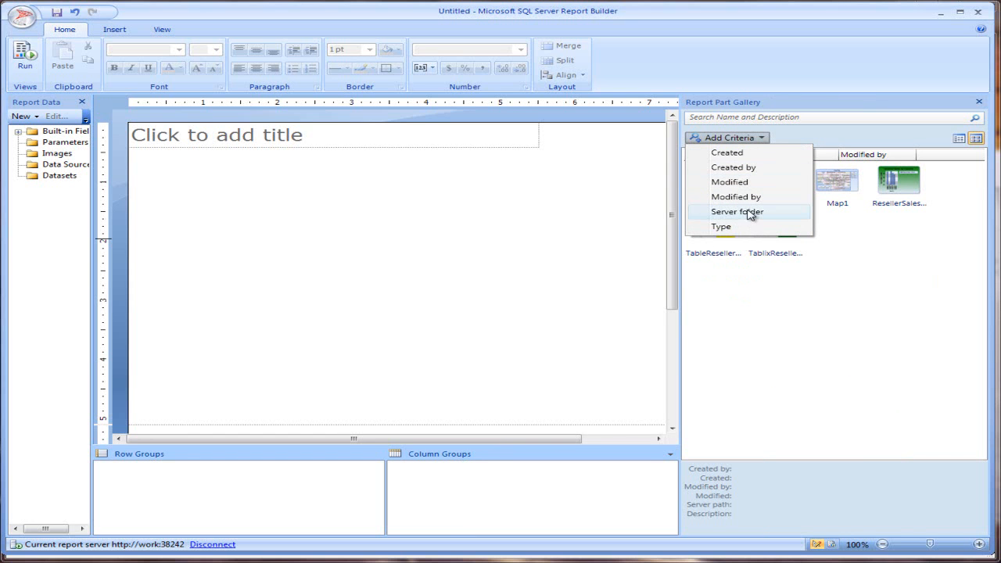
{"action": "left_click", "coordinate": [834, 352]}
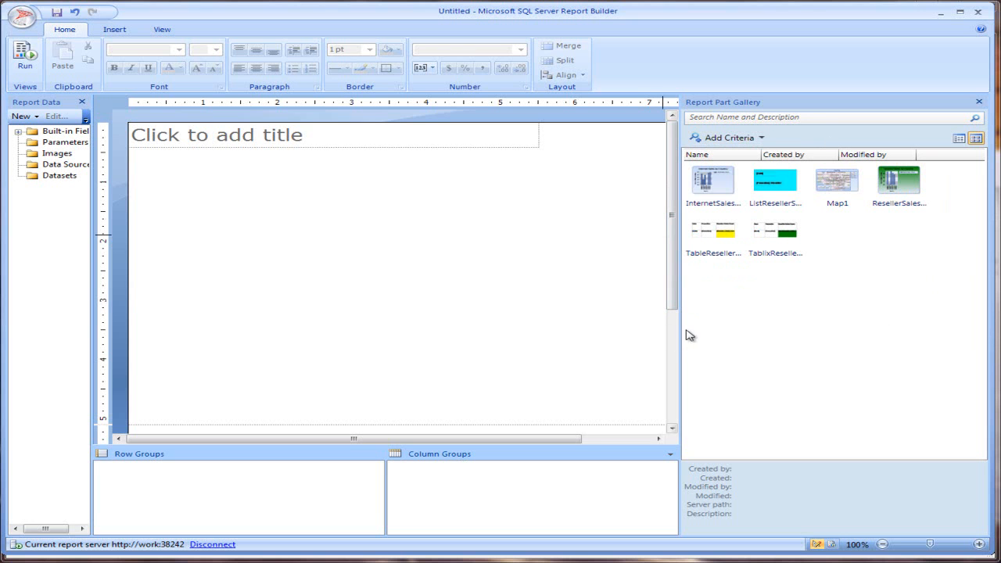
{"action": "left_click_drag", "start_coordinate": [681, 332], "coordinate": [744, 340]}
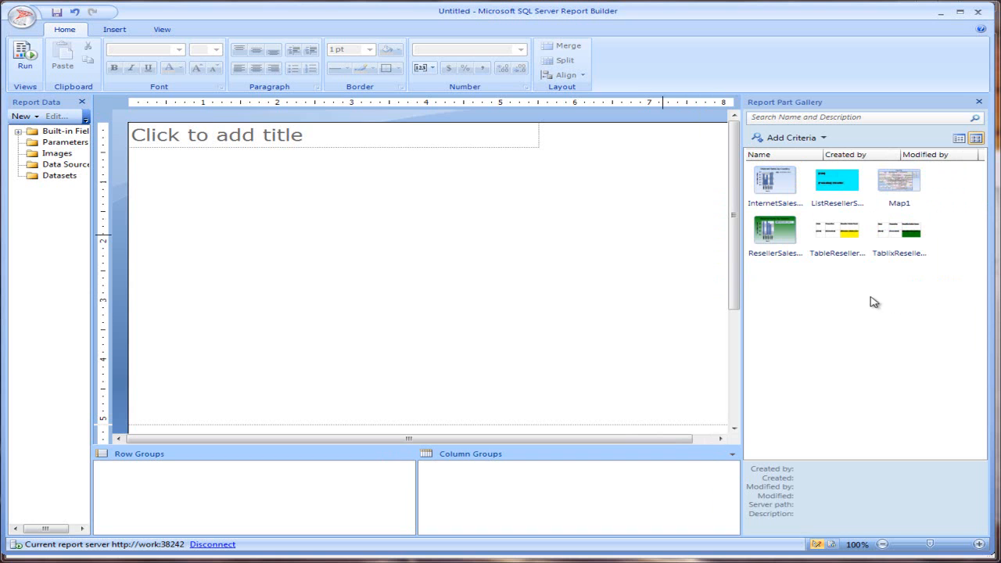
Add the InternetSalesByCountry report part to the report body.
{"action": "left_click", "coordinate": [62, 164]}
{"action": "left_click", "coordinate": [60, 175]}
{"action": "left_click", "coordinate": [777, 182]}
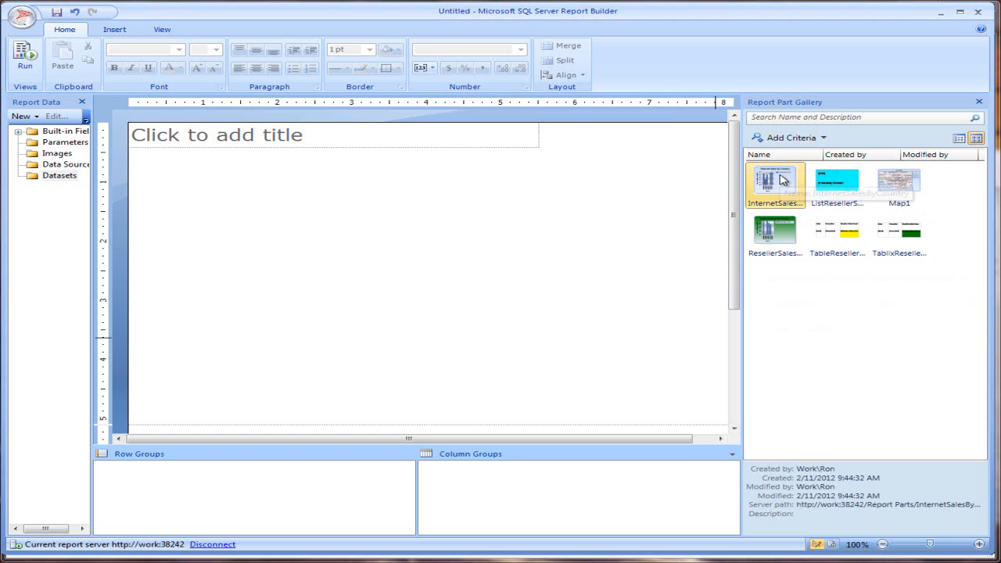
{"action": "left_click_drag", "start_coordinate": [529, 243], "coordinate": [198, 239]}
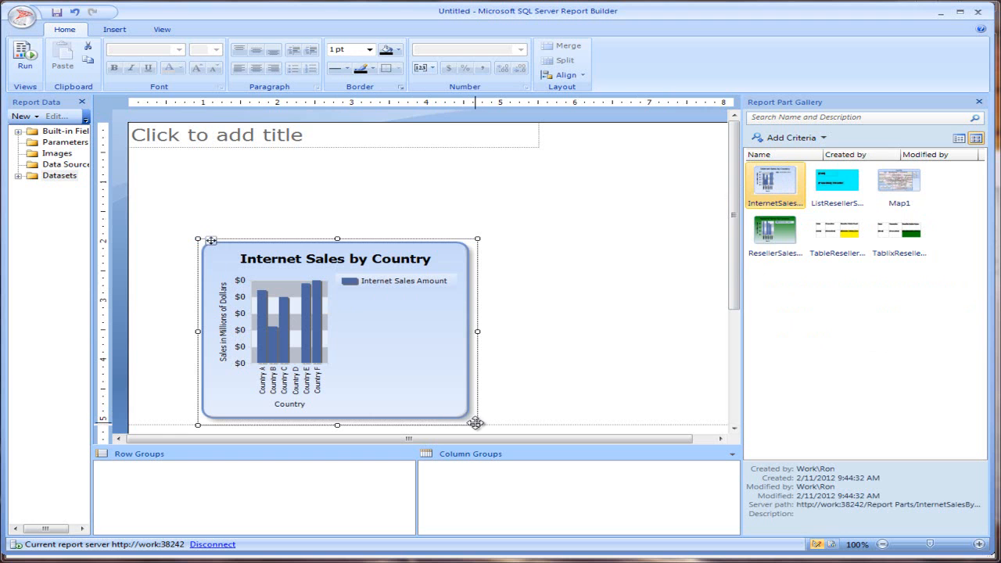
Resize the Internet Sales by Country chart to about 2.6 inches wide and place it directly beneath the title at the page's left edge.
{"action": "left_click_drag", "start_coordinate": [476, 426], "coordinate": [335, 335]}
{"action": "double_click", "coordinate": [277, 273]}
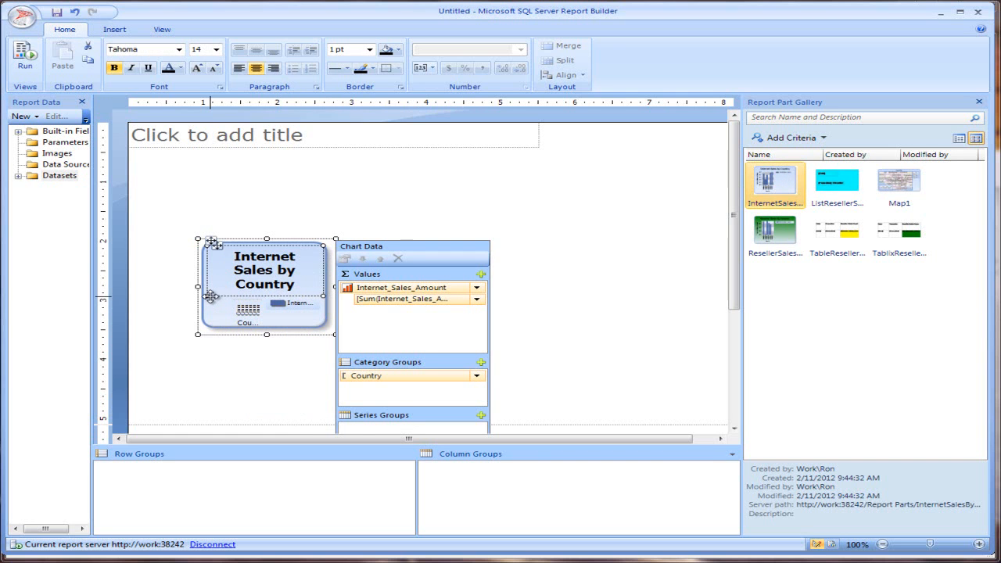
{"action": "left_click", "coordinate": [610, 337]}
{"action": "left_click_drag", "start_coordinate": [324, 279], "coordinate": [259, 189]}
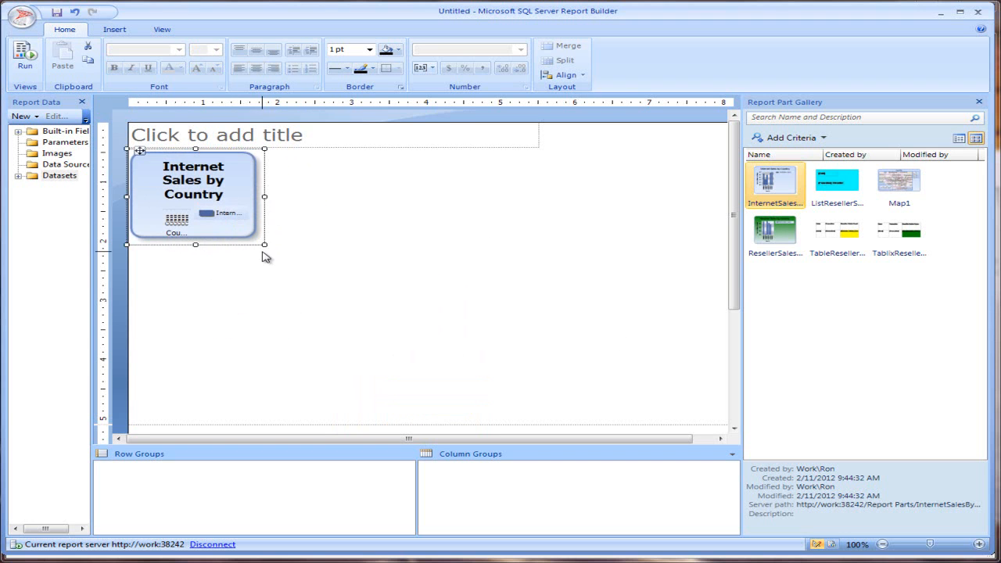
{"action": "left_click_drag", "start_coordinate": [264, 244], "coordinate": [322, 280]}
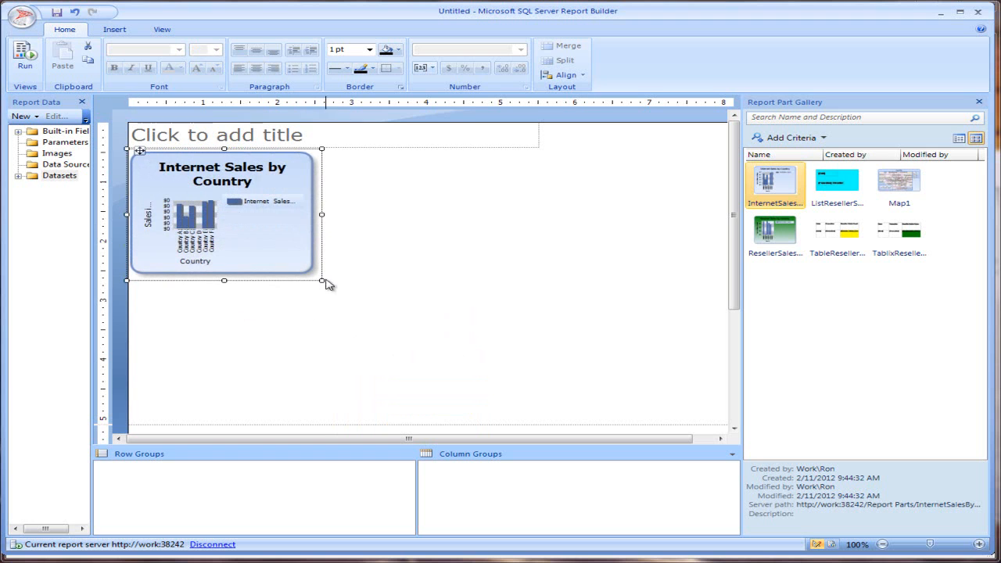
Add the Map1 report part, shrink it to about 2.5 inches wide and place it beneath the Internet Sales chart at the left edge.
{"action": "left_click_drag", "start_coordinate": [908, 192], "coordinate": [454, 234]}
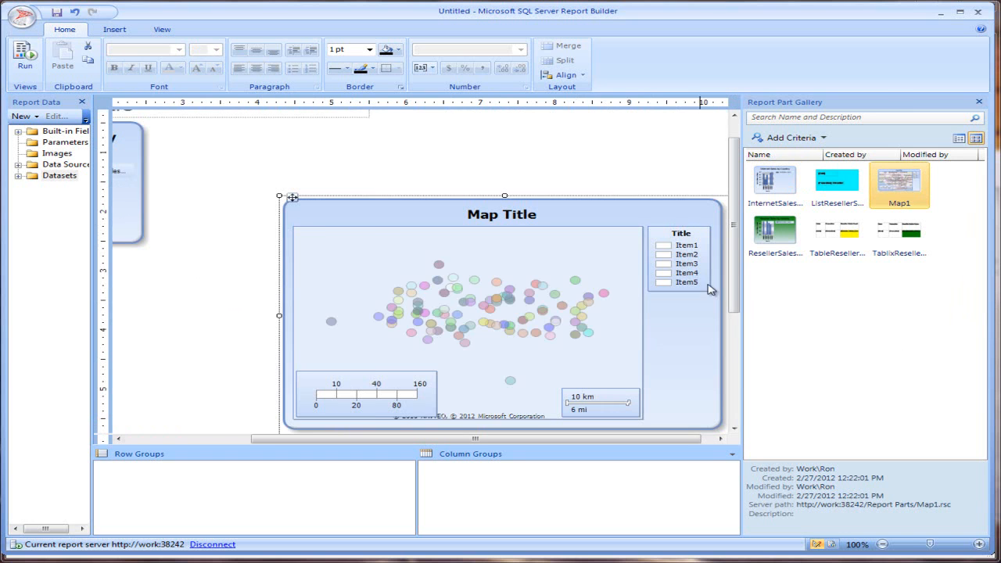
{"action": "left_click", "coordinate": [711, 211]}
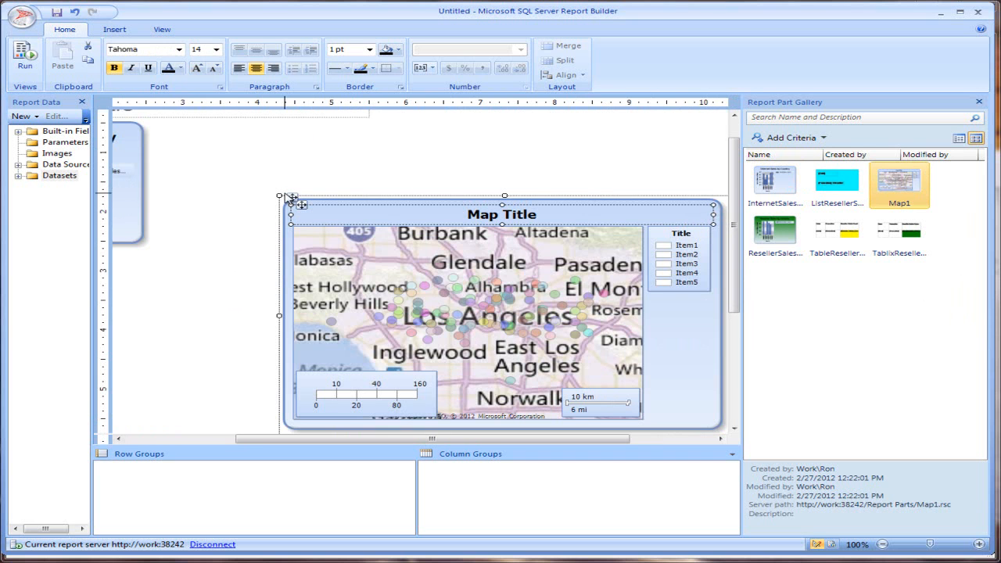
{"action": "left_click_drag", "start_coordinate": [301, 205], "coordinate": [475, 276]}
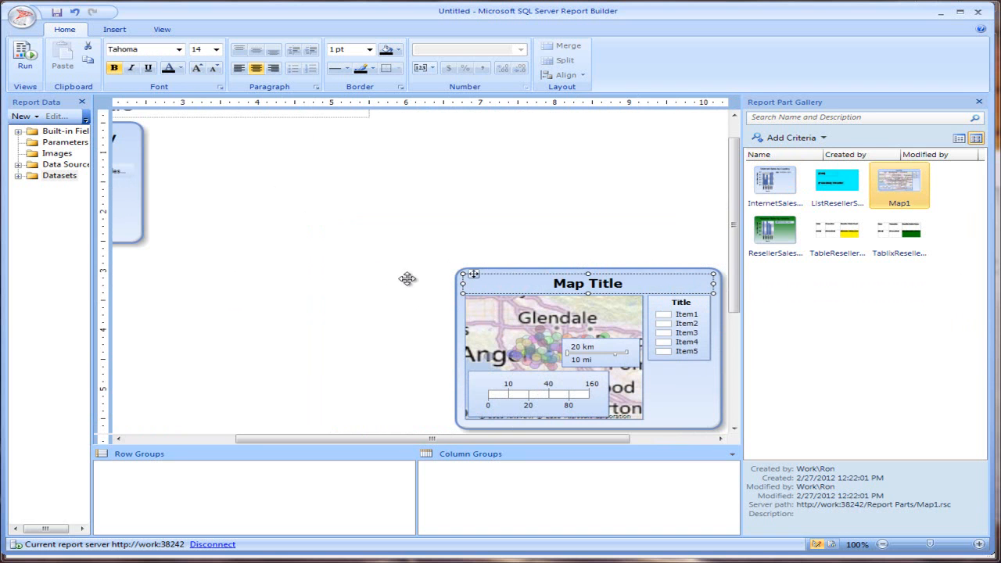
{"action": "left_click_drag", "start_coordinate": [504, 266], "coordinate": [183, 250]}
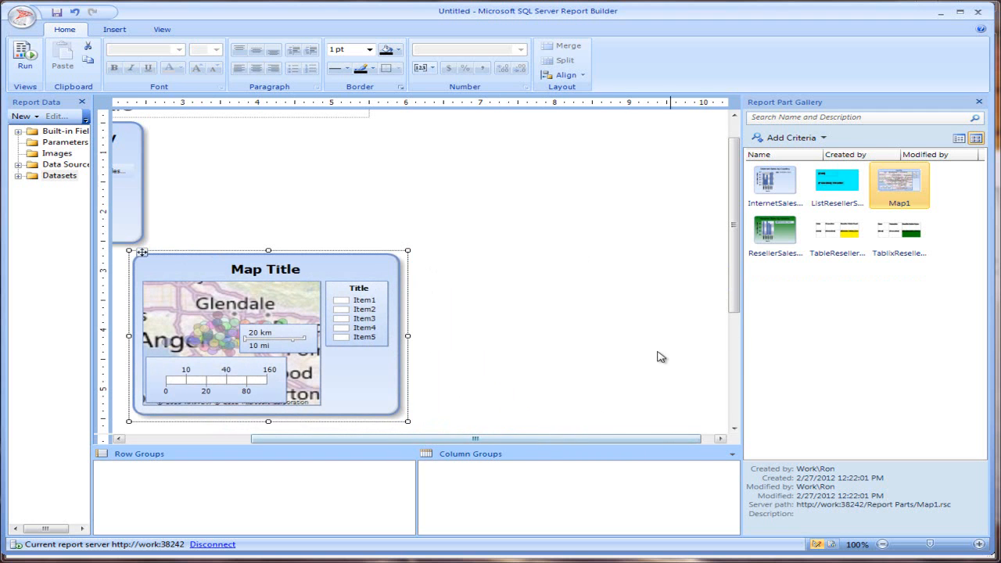
{"action": "left_click_drag", "start_coordinate": [630, 438], "coordinate": [449, 431]}
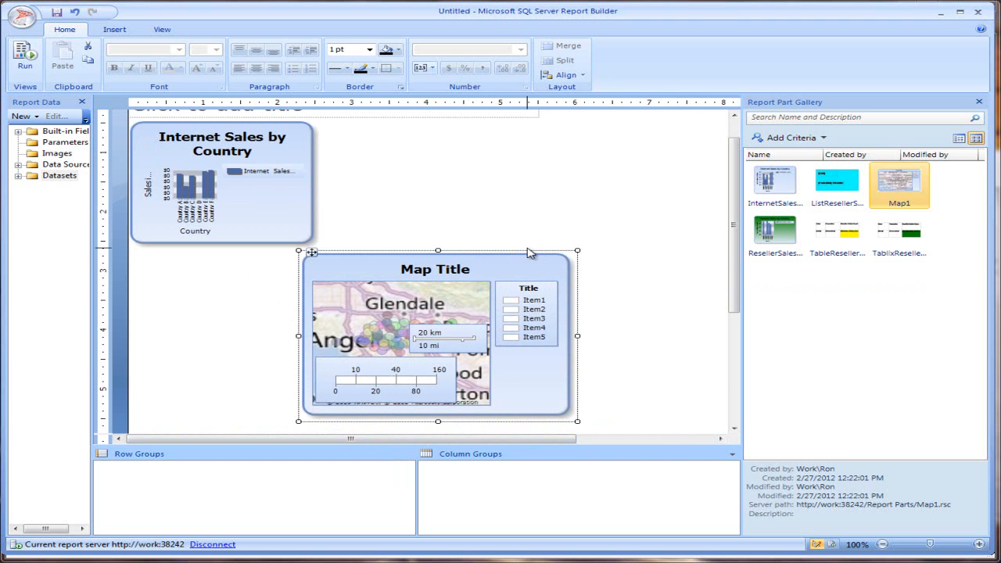
{"action": "left_click_drag", "start_coordinate": [525, 255], "coordinate": [324, 273]}
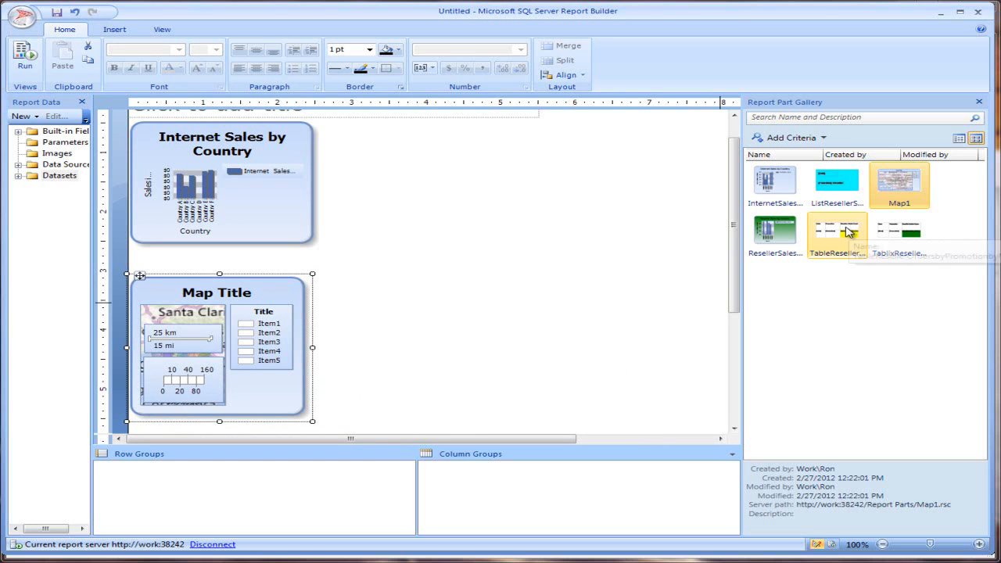
Add the reseller orders table part beside the chart and the reseller orders tablix part beside the map.
{"action": "left_click_drag", "start_coordinate": [851, 233], "coordinate": [440, 171]}
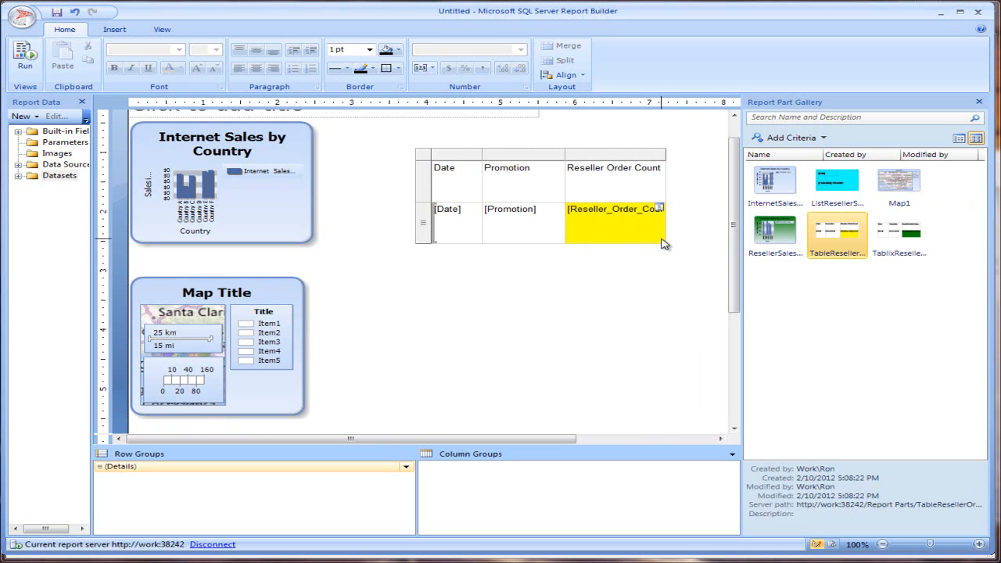
{"action": "left_click_drag", "start_coordinate": [907, 234], "coordinate": [463, 291]}
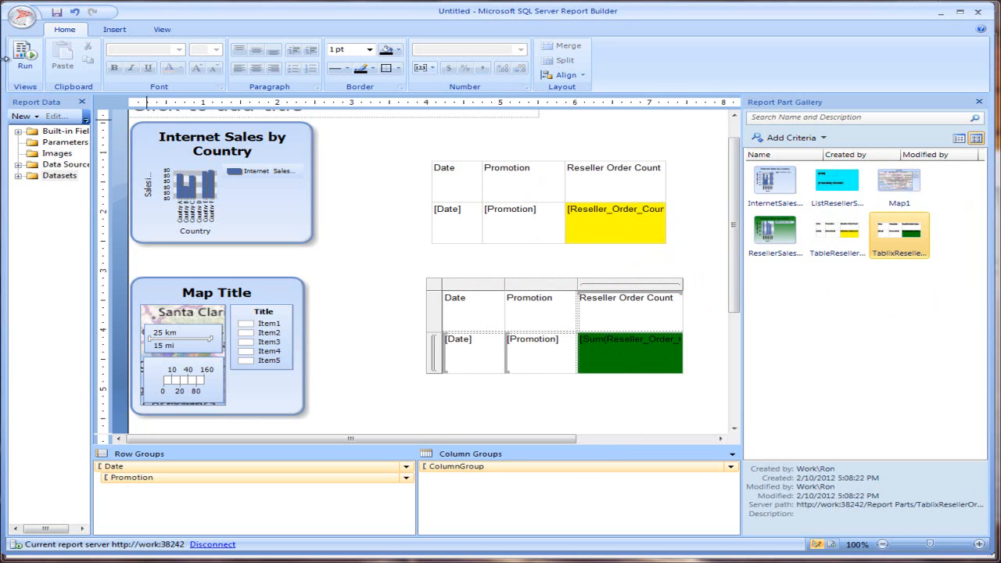
Review the options for publishing report parts to the Report Parts document library, and leave without publishing.
{"action": "left_click", "coordinate": [22, 16]}
{"action": "left_click", "coordinate": [55, 166]}
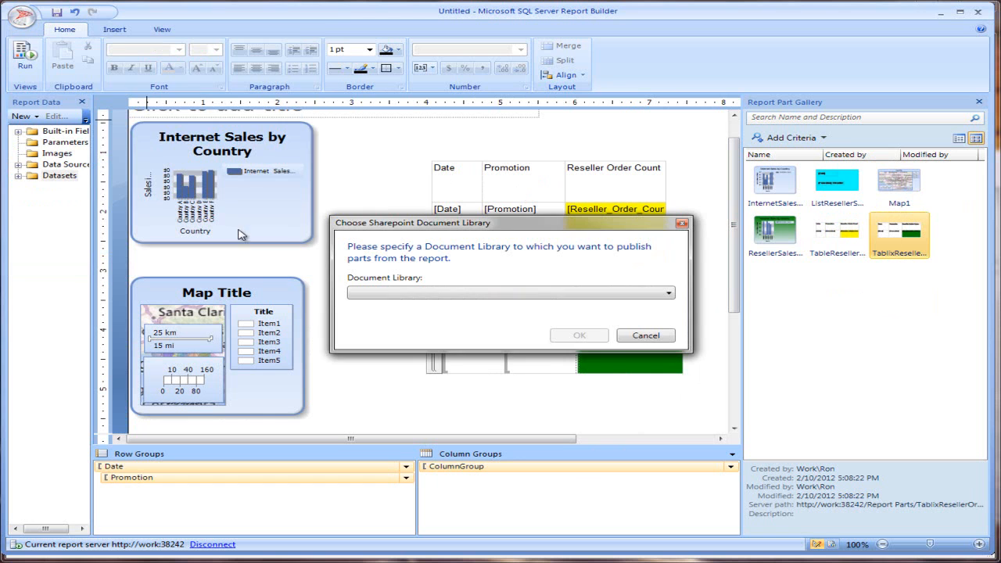
{"action": "left_click", "coordinate": [668, 293]}
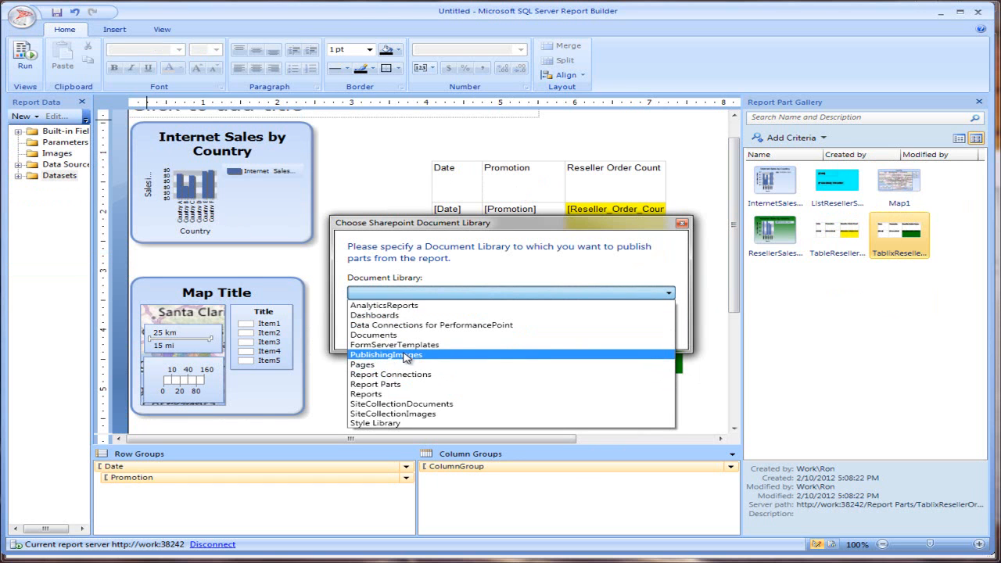
{"action": "left_click", "coordinate": [423, 384]}
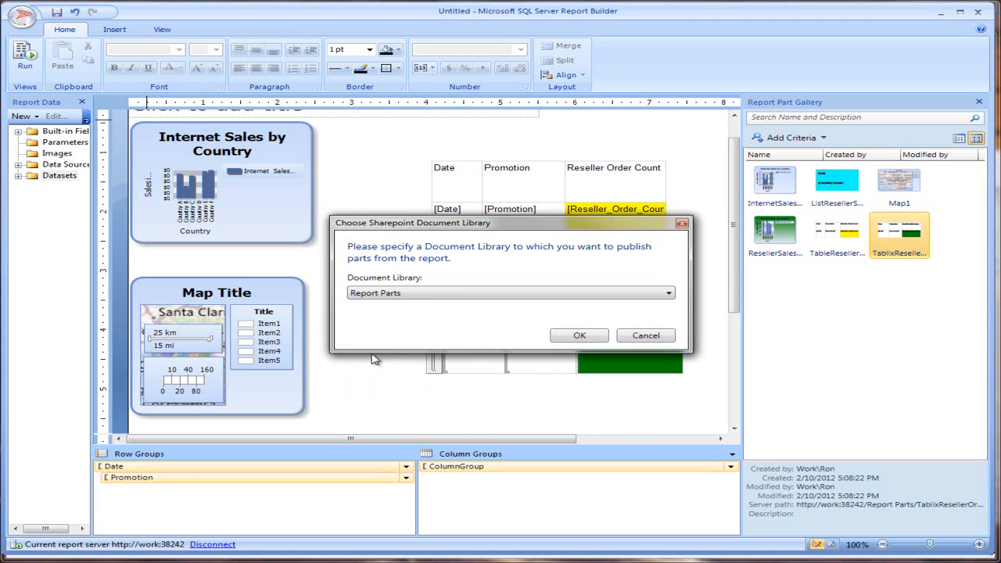
{"action": "left_click", "coordinate": [577, 336]}
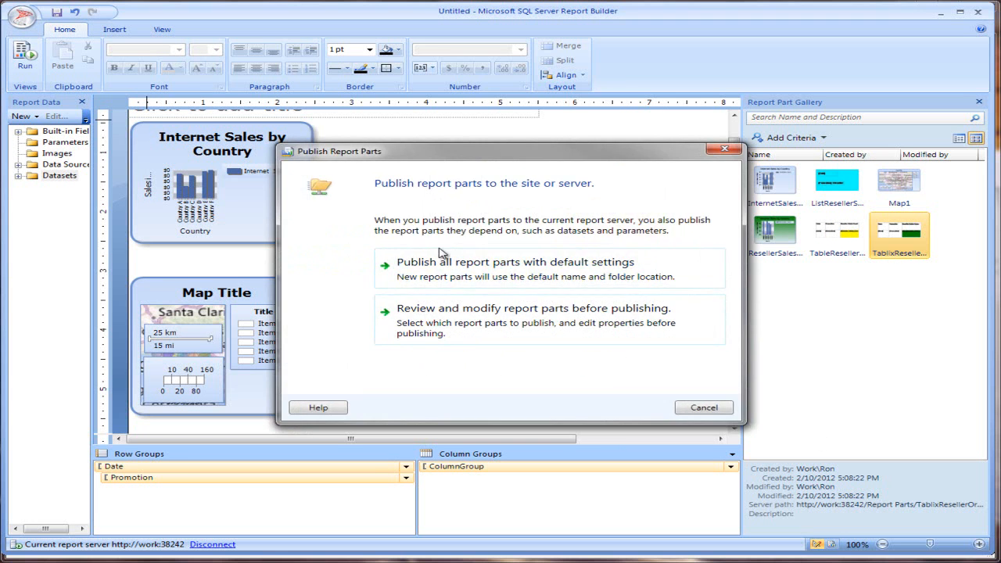
{"action": "left_click", "coordinate": [724, 149]}
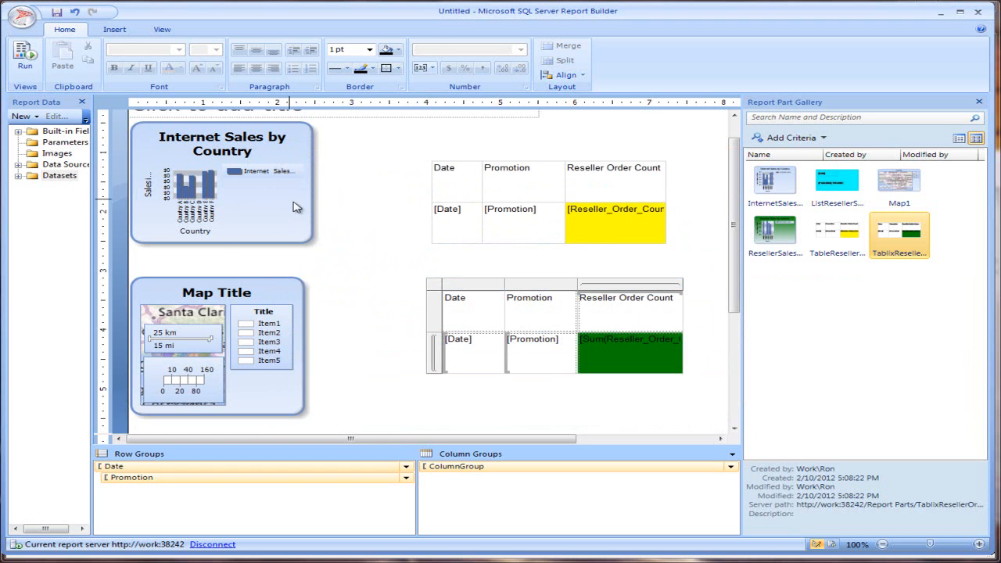
{"action": "left_click", "coordinate": [264, 173]}
{"action": "left_click", "coordinate": [534, 211]}
{"action": "left_click", "coordinate": [498, 342]}
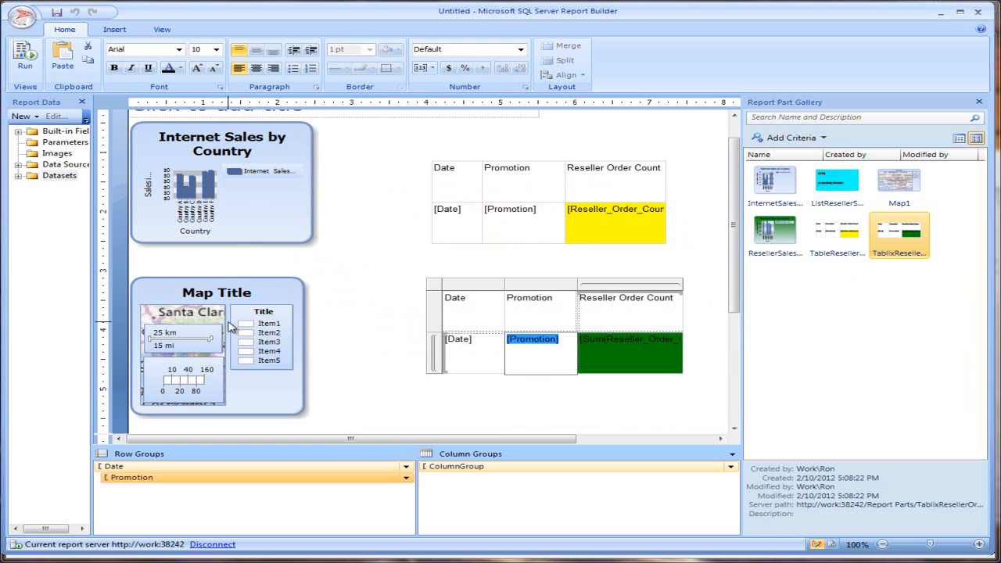
{"action": "left_click", "coordinate": [233, 328]}
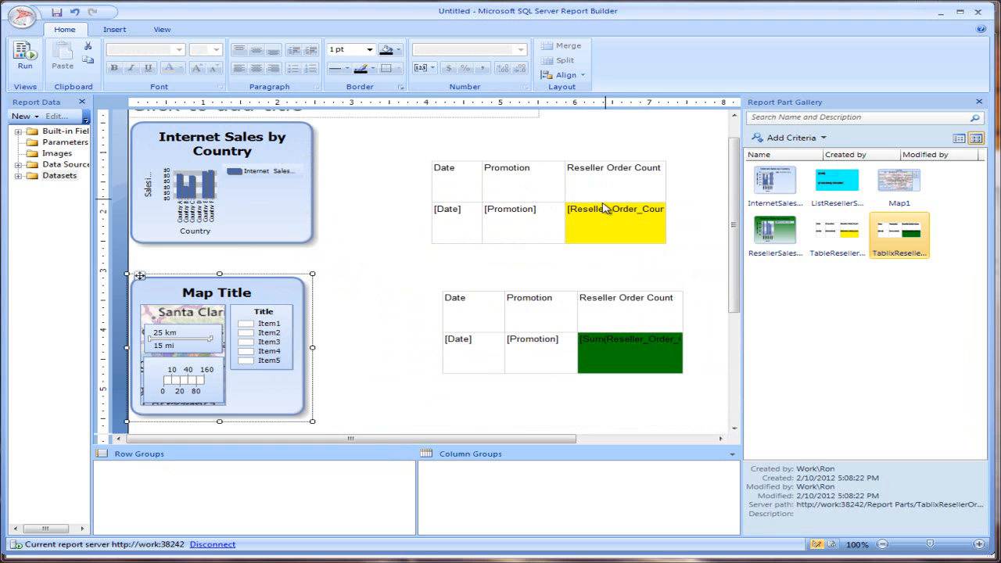
{"action": "left_click", "coordinate": [278, 208]}
{"action": "left_click", "coordinate": [282, 329]}
{"action": "left_click", "coordinate": [462, 344]}
{"action": "left_click", "coordinate": [410, 305]}
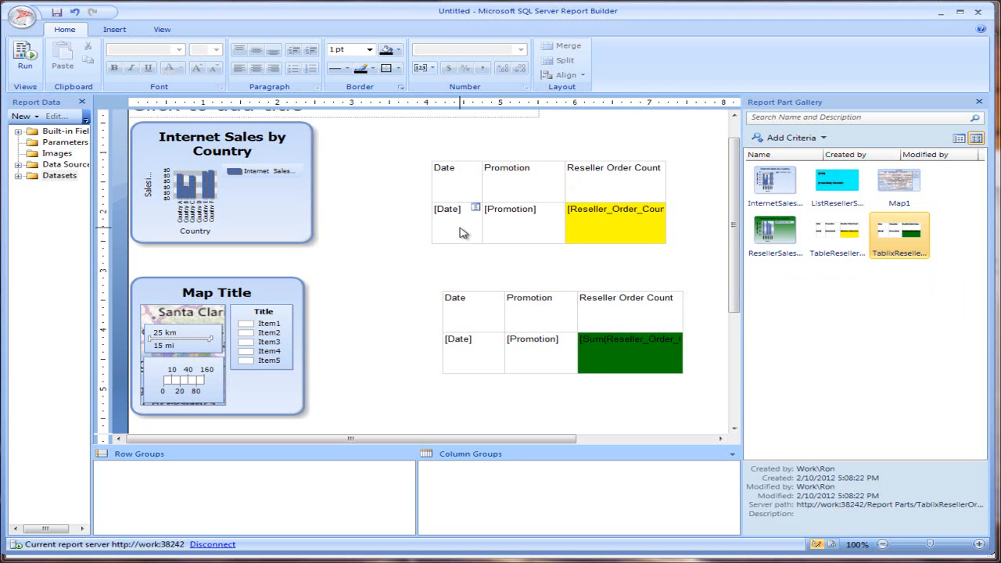
Add the cyan reseller list part between the two tables and move it together with the lower matrix about 1 inch down.
{"action": "left_click_drag", "start_coordinate": [844, 184], "coordinate": [371, 256]}
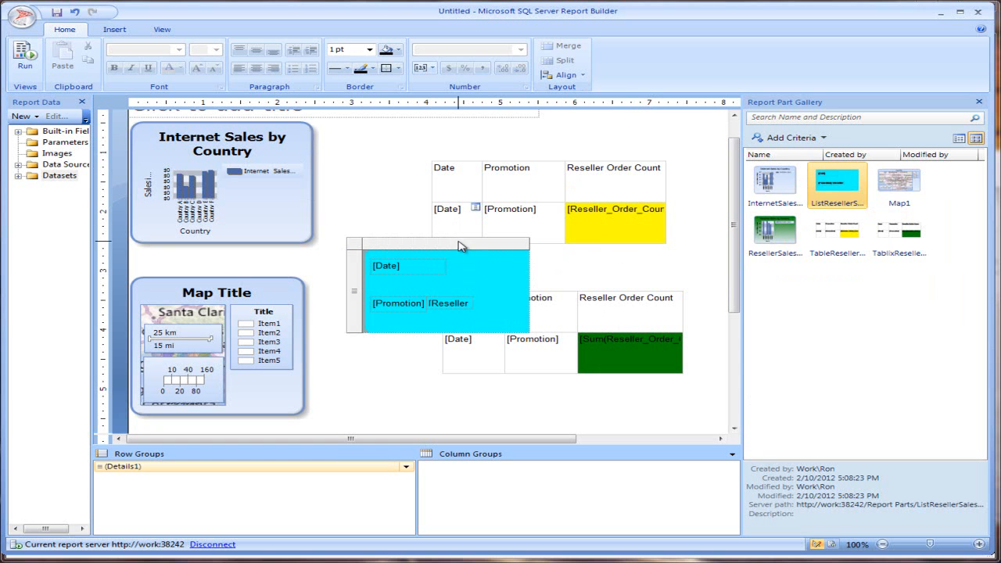
{"action": "left_click", "coordinate": [601, 311]}
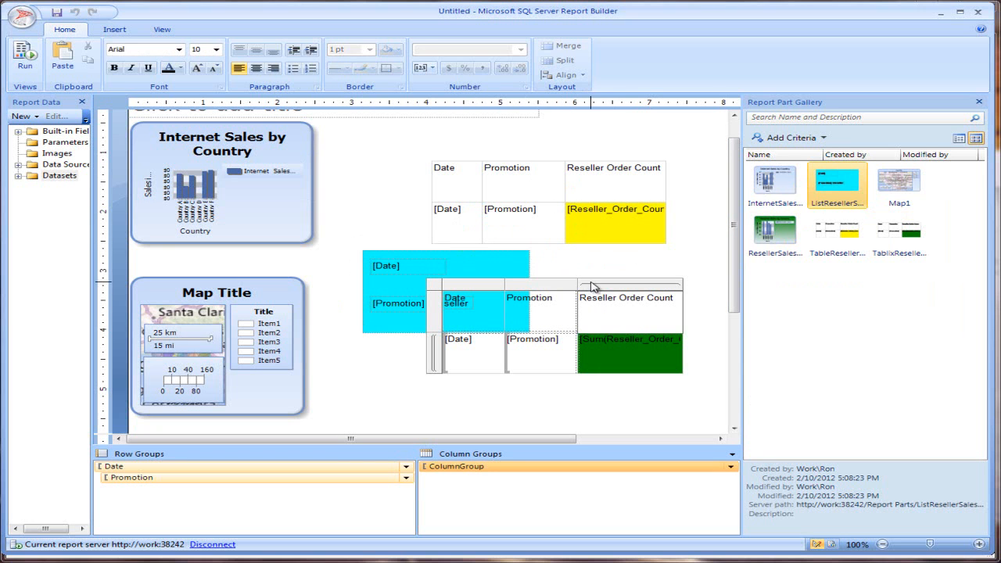
{"action": "left_click_drag", "start_coordinate": [711, 384], "coordinate": [493, 301]}
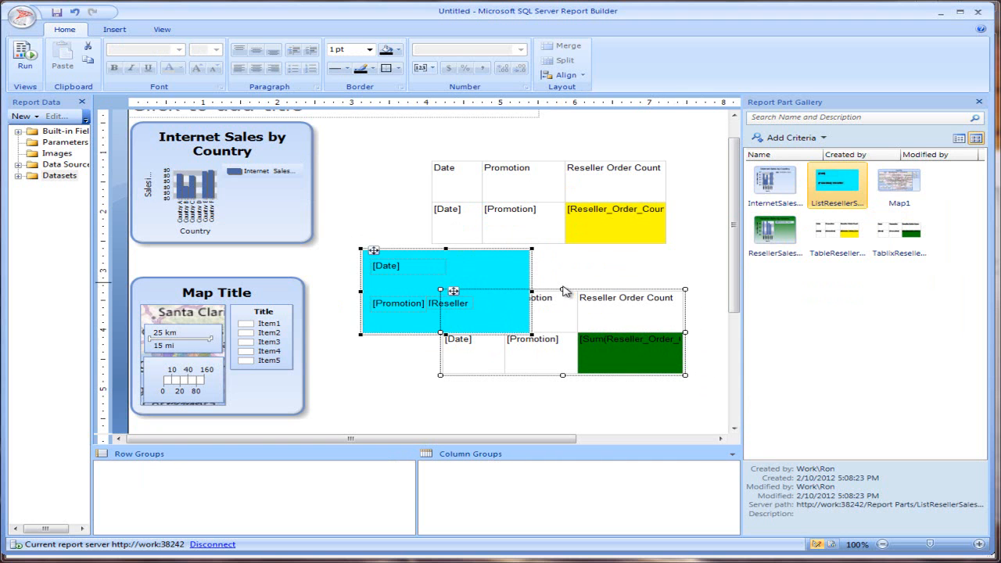
{"action": "left_click_drag", "start_coordinate": [571, 289], "coordinate": [563, 349]}
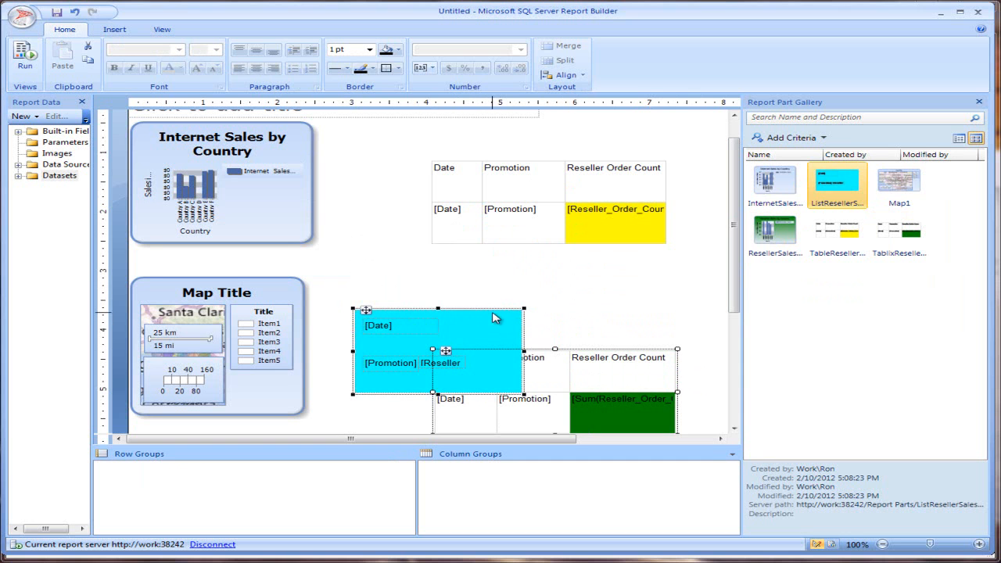
Nudge the cyan list and lower matrix up slightly, and move the list about 0.9 inch higher to sit between the two tables.
{"action": "left_click_drag", "start_coordinate": [446, 350], "coordinate": [446, 344]}
{"action": "left_click", "coordinate": [642, 298]}
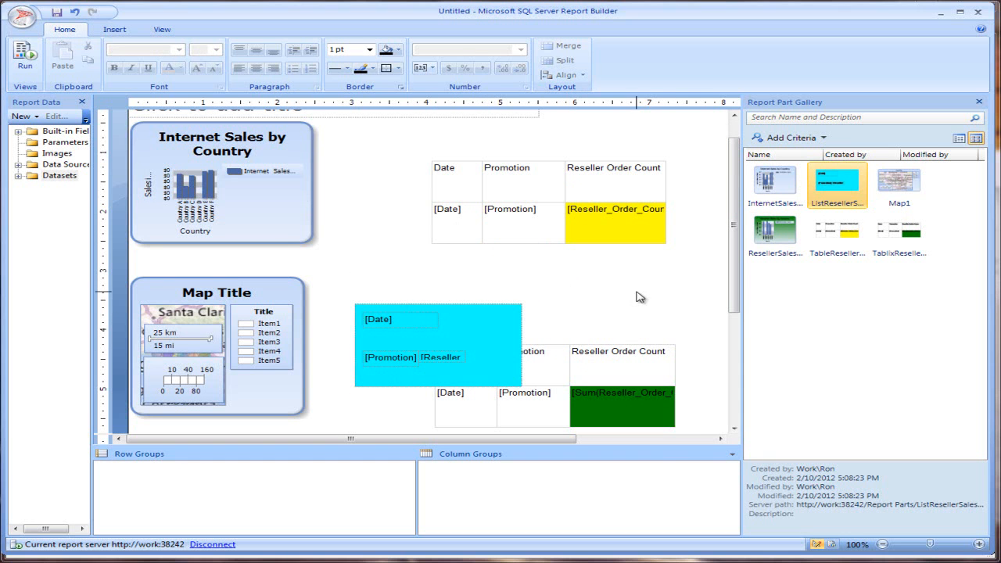
{"action": "left_click", "coordinate": [516, 315]}
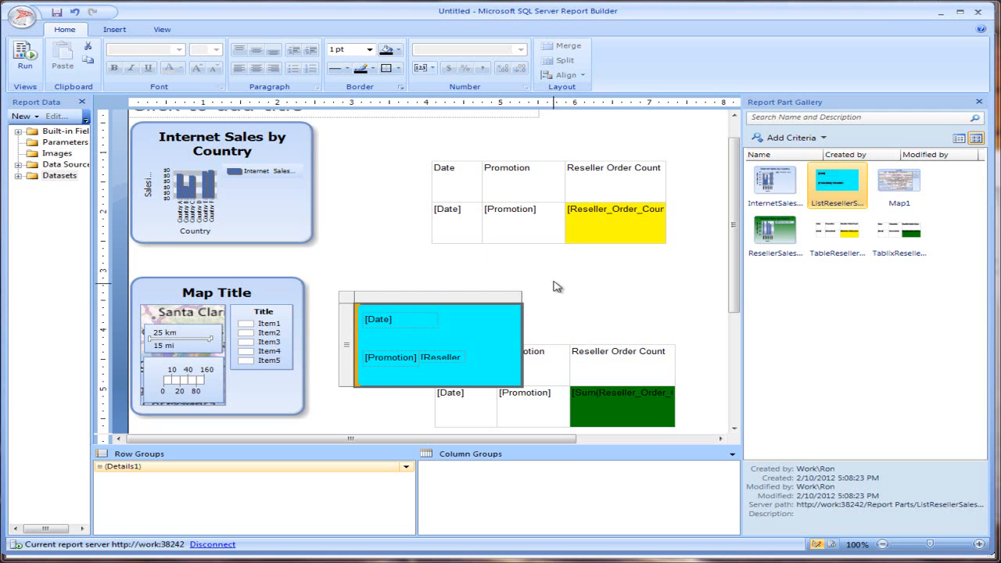
{"action": "left_click", "coordinate": [346, 297]}
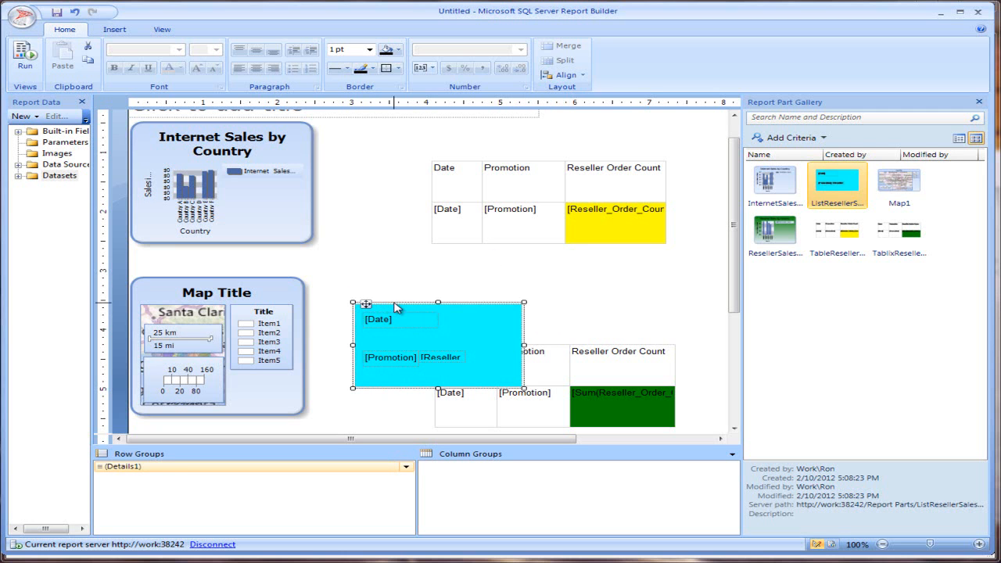
{"action": "left_click_drag", "start_coordinate": [394, 305], "coordinate": [410, 253]}
{"action": "left_click", "coordinate": [589, 283]}
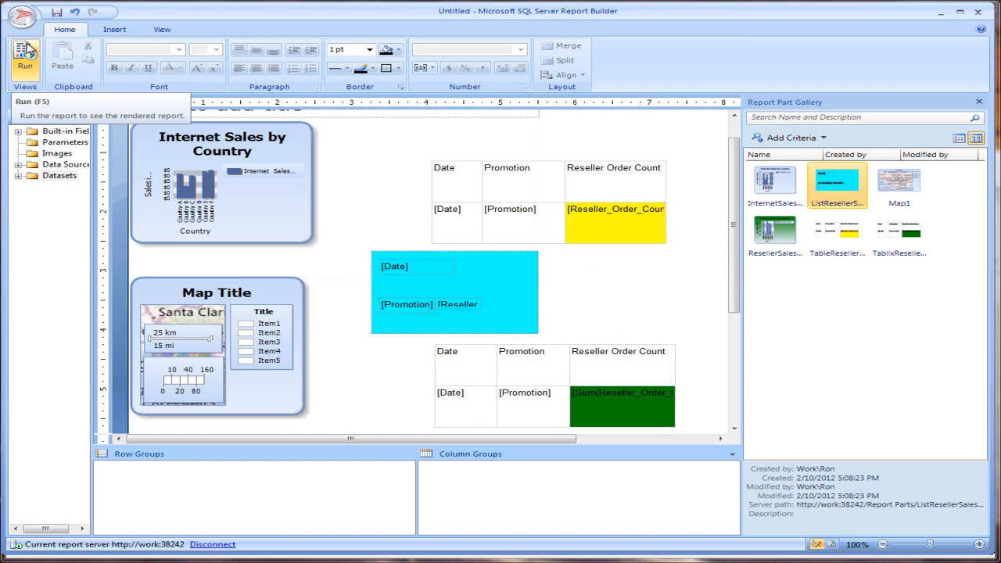
Run the report and page forward through the yellow reseller table to the report's last page.
{"action": "left_click", "coordinate": [29, 50]}
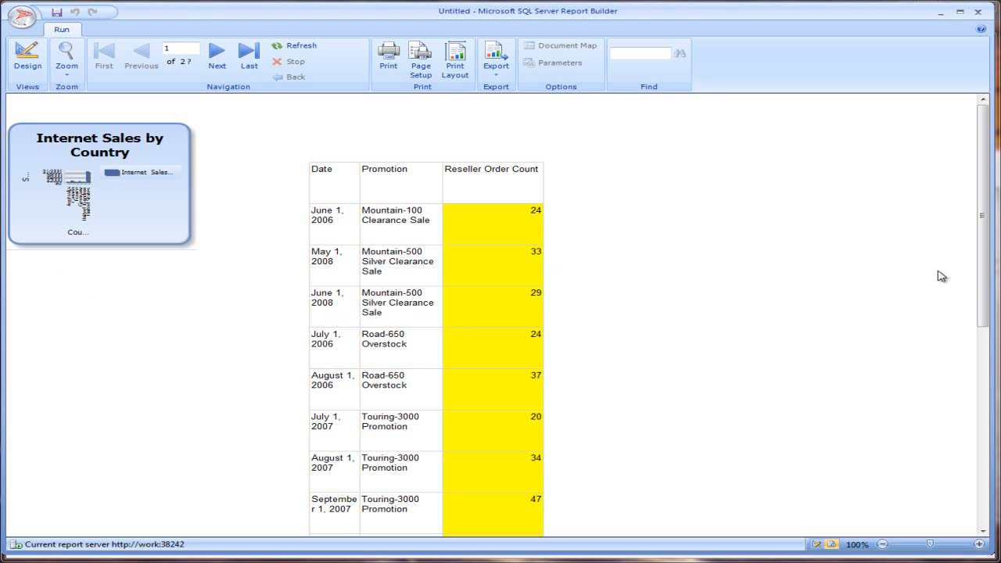
{"action": "mouse_move", "coordinate": [980, 304]}
{"action": "left_mouse_down"}
{"action": "mouse_move", "coordinate": [972, 521]}
{"action": "mouse_move", "coordinate": [975, 309]}
{"action": "left_mouse_up"}
{"action": "left_click", "coordinate": [216, 54]}
{"action": "left_click", "coordinate": [218, 55]}
{"action": "left_click", "coordinate": [219, 54]}
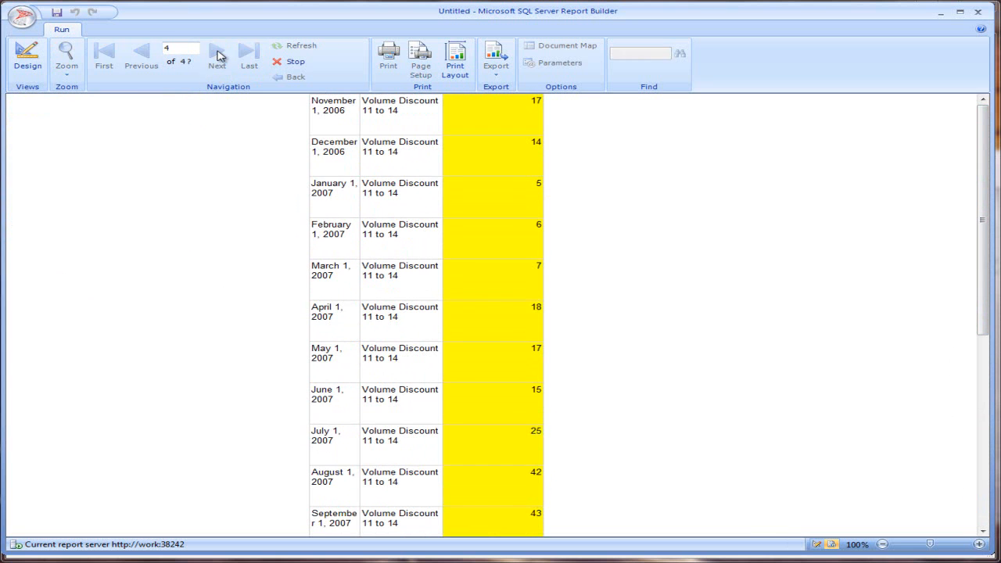
{"action": "left_click", "coordinate": [218, 55]}
{"action": "left_click", "coordinate": [218, 54]}
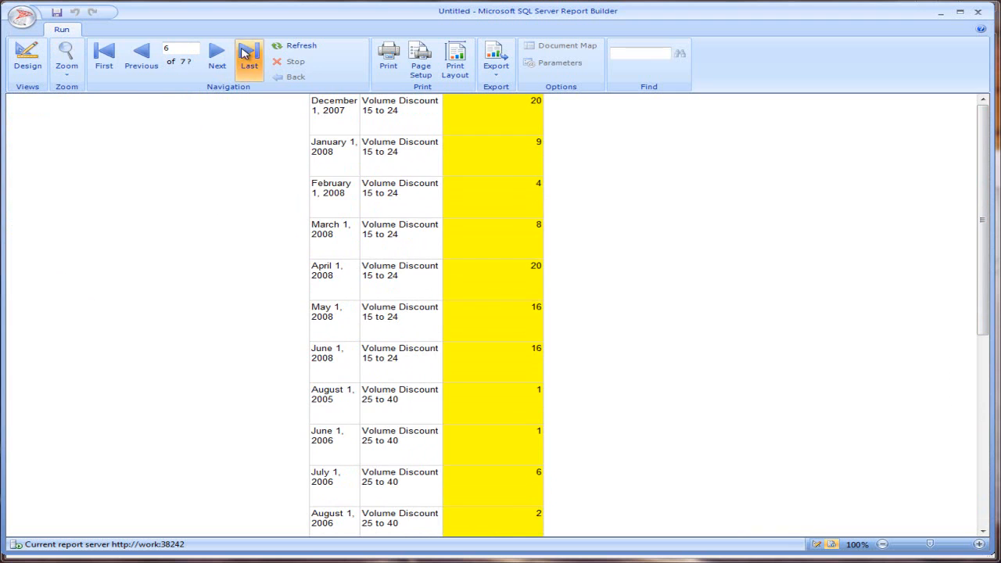
{"action": "left_click", "coordinate": [247, 55]}
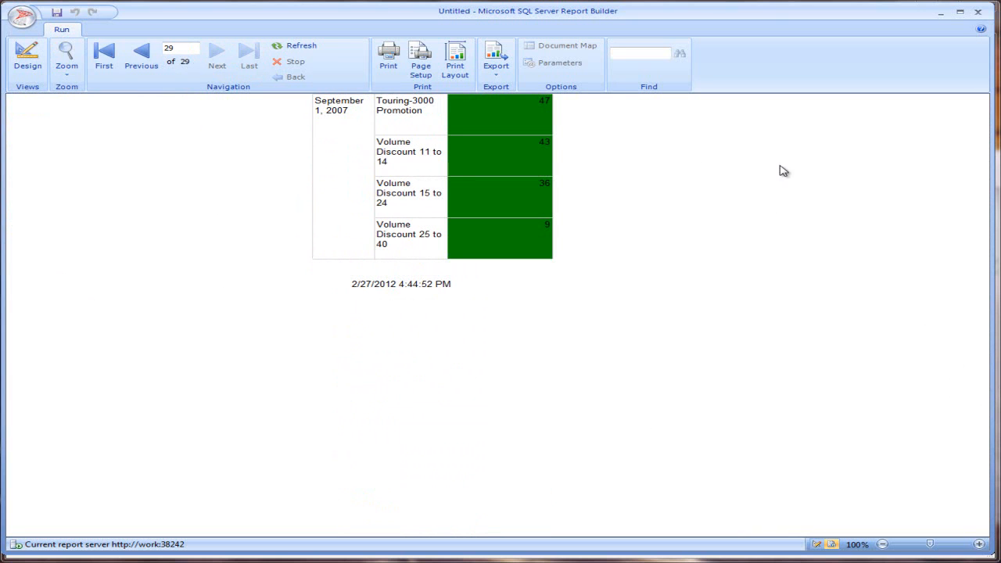
Compare the first and last pages, page back through the green matrix to page 24, and return to the report design.
{"action": "left_click", "coordinate": [109, 52]}
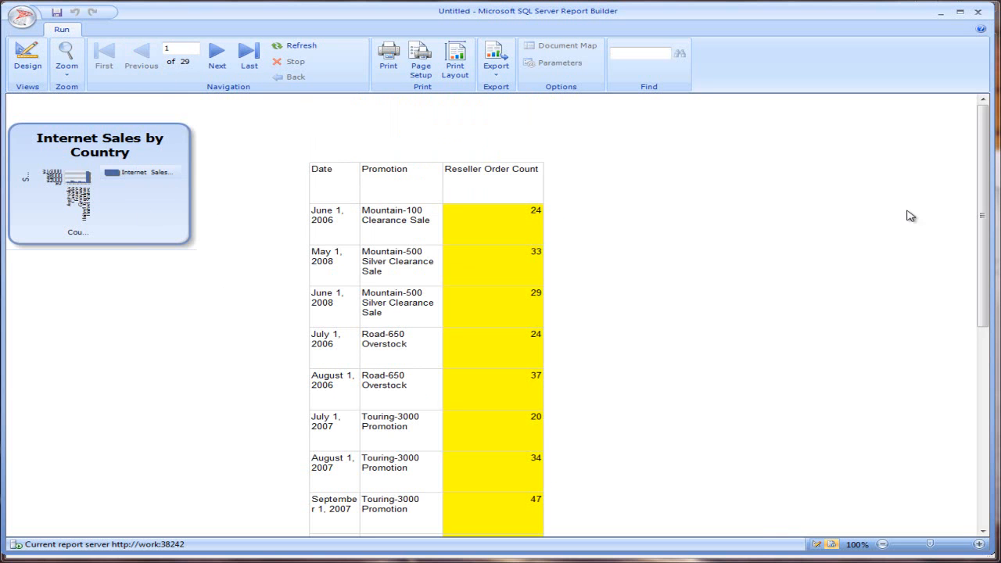
{"action": "left_click", "coordinate": [248, 56]}
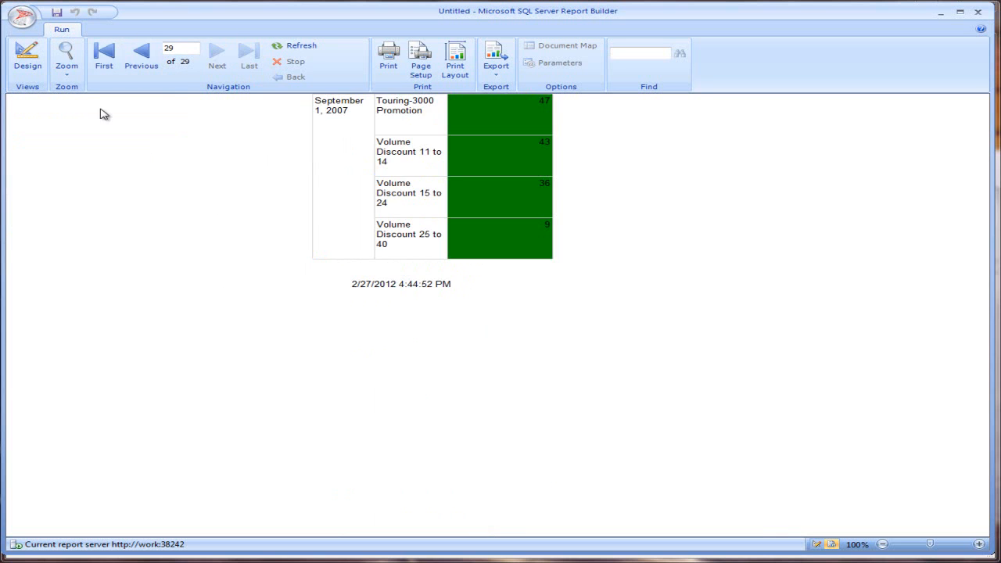
{"action": "left_click", "coordinate": [145, 54]}
{"action": "left_click", "coordinate": [144, 53]}
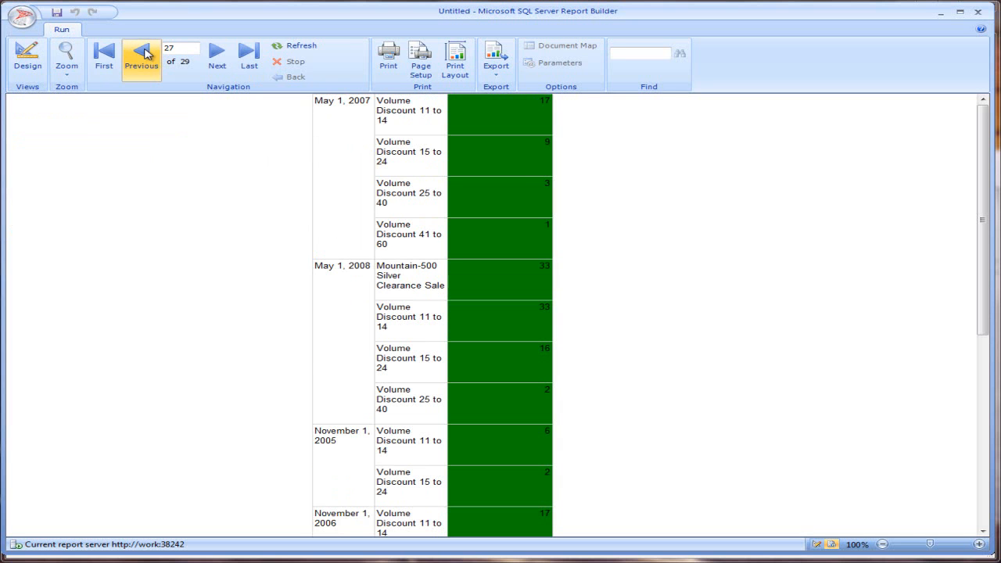
{"action": "left_click", "coordinate": [145, 54]}
{"action": "left_click", "coordinate": [145, 53]}
{"action": "left_click", "coordinate": [145, 53]}
{"action": "left_click", "coordinate": [145, 53]}
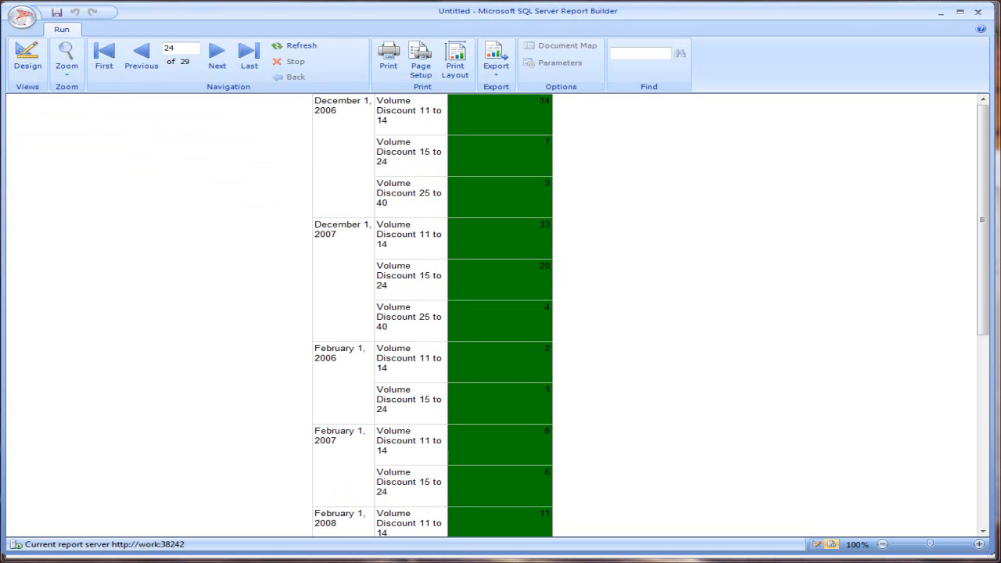
{"action": "left_click", "coordinate": [30, 58]}
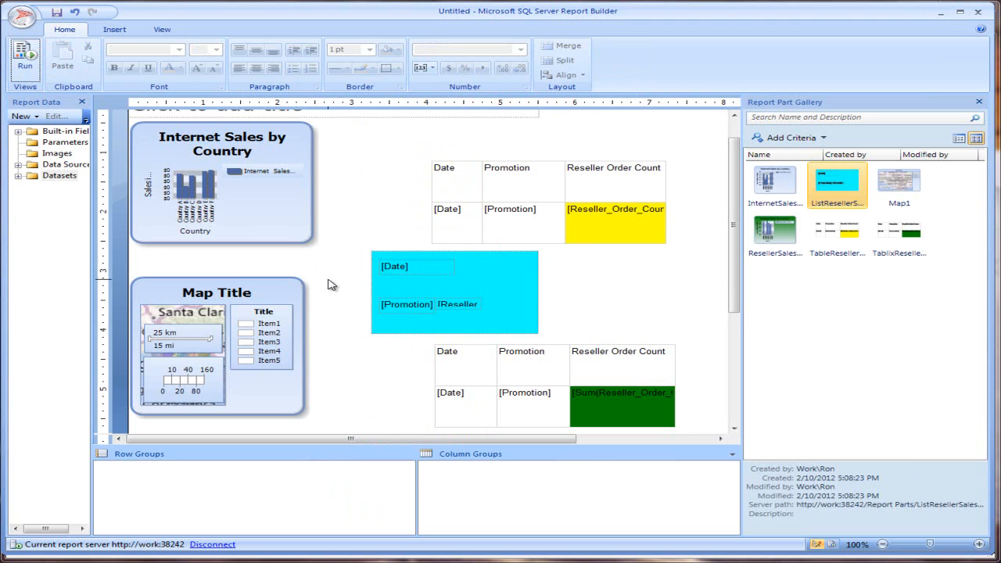
Delete the reseller table, the cyan list, the reseller matrix and the Internet Sales by Country chart, leaving only the map.
{"action": "left_click", "coordinate": [632, 376]}
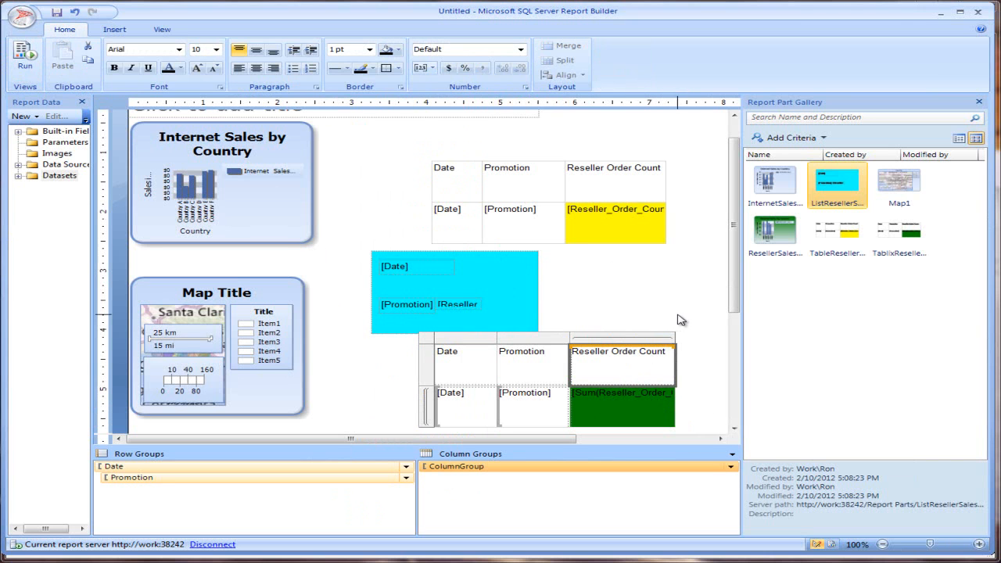
{"action": "key", "text": "Delete"}
{"action": "left_click_drag", "start_coordinate": [698, 425], "coordinate": [383, 155]}
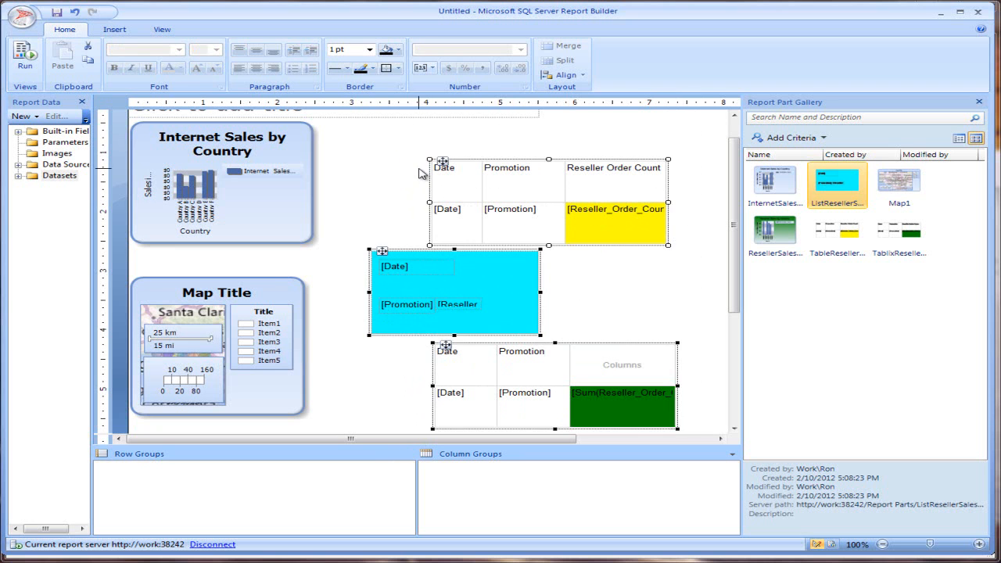
{"action": "key", "text": "Delete"}
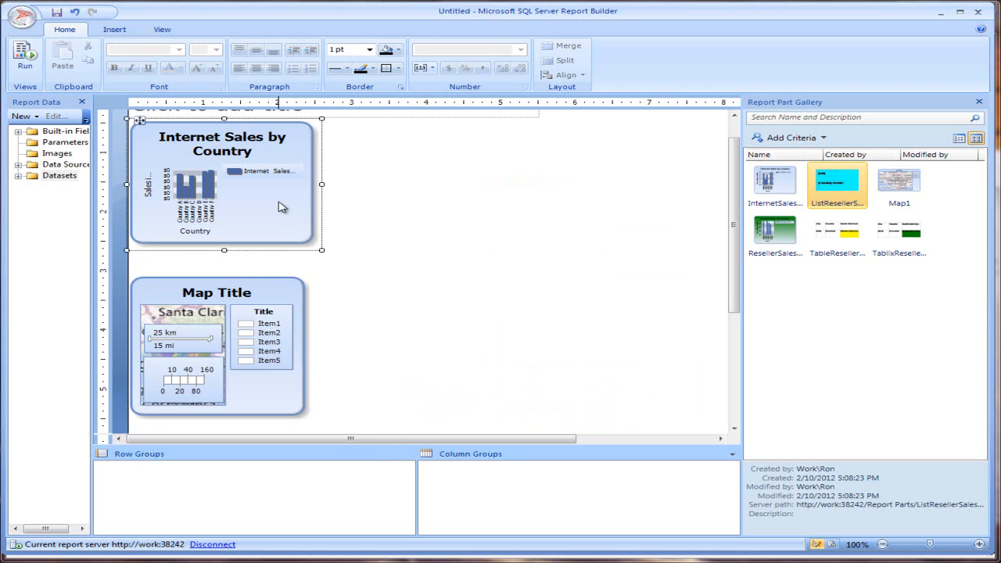
{"action": "left_click", "coordinate": [281, 207]}
{"action": "key", "text": "Delete"}
Move the map up beneath the title, enlarge it to about 6.3 by 4.6 inches, and preview the report before returning to design.
{"action": "left_click_drag", "start_coordinate": [293, 294], "coordinate": [323, 168]}
{"action": "left_click_drag", "start_coordinate": [338, 299], "coordinate": [628, 424]}
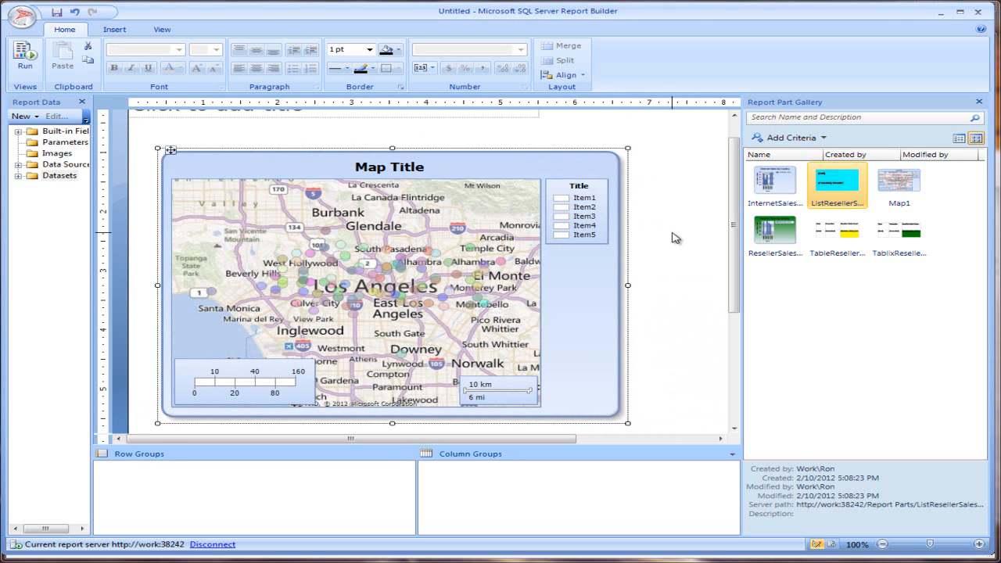
{"action": "left_click", "coordinate": [23, 54]}
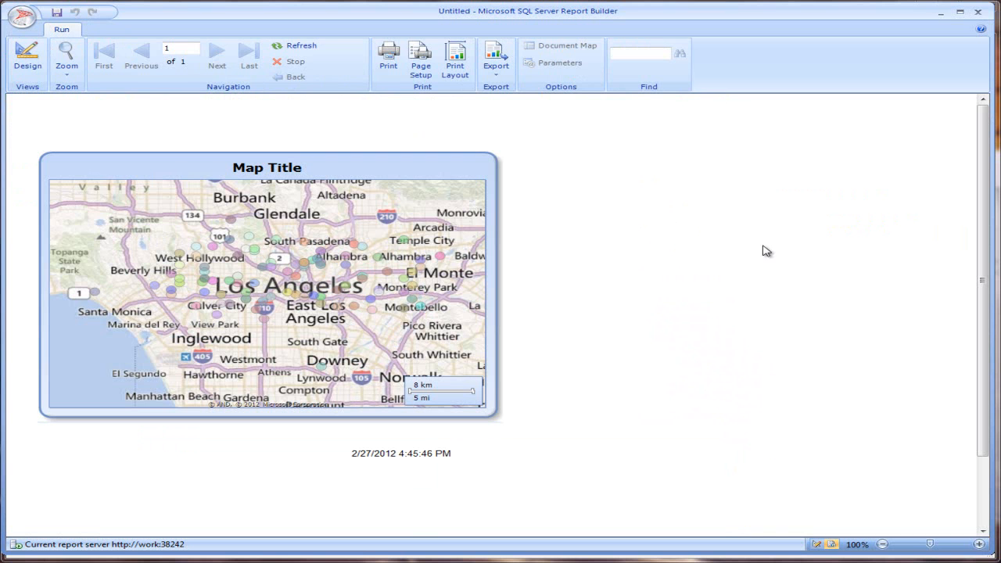
{"action": "left_click", "coordinate": [25, 59]}
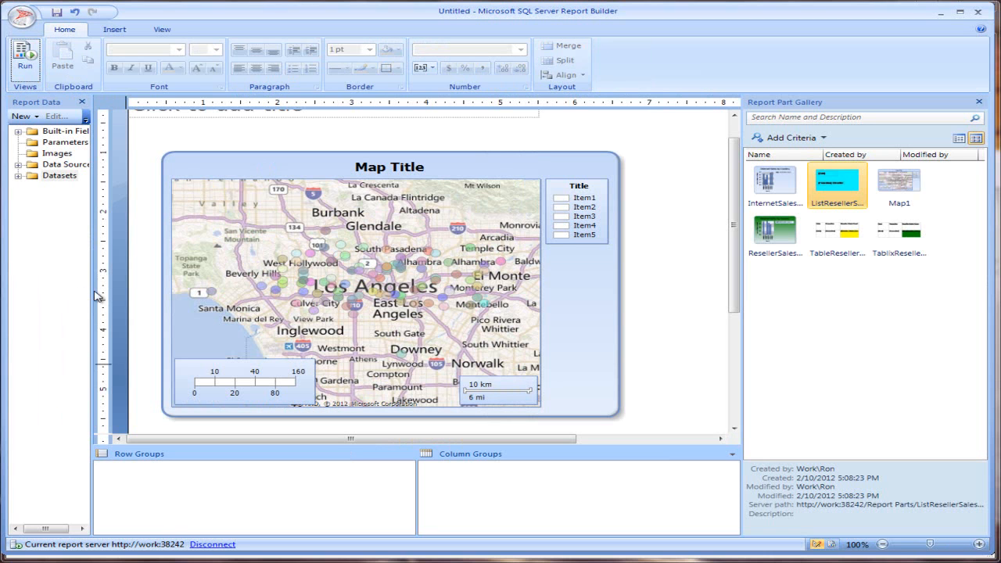
Widen the report data area and expand the data sources and datasets to examine what the added report parts brought in.
{"action": "left_click_drag", "start_coordinate": [92, 300], "coordinate": [213, 310]}
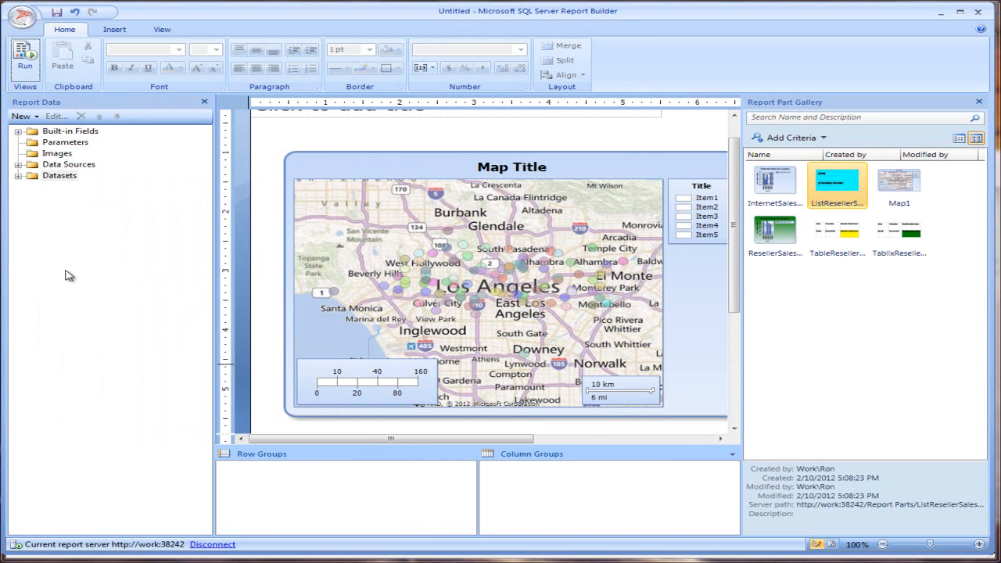
{"action": "left_click", "coordinate": [17, 165]}
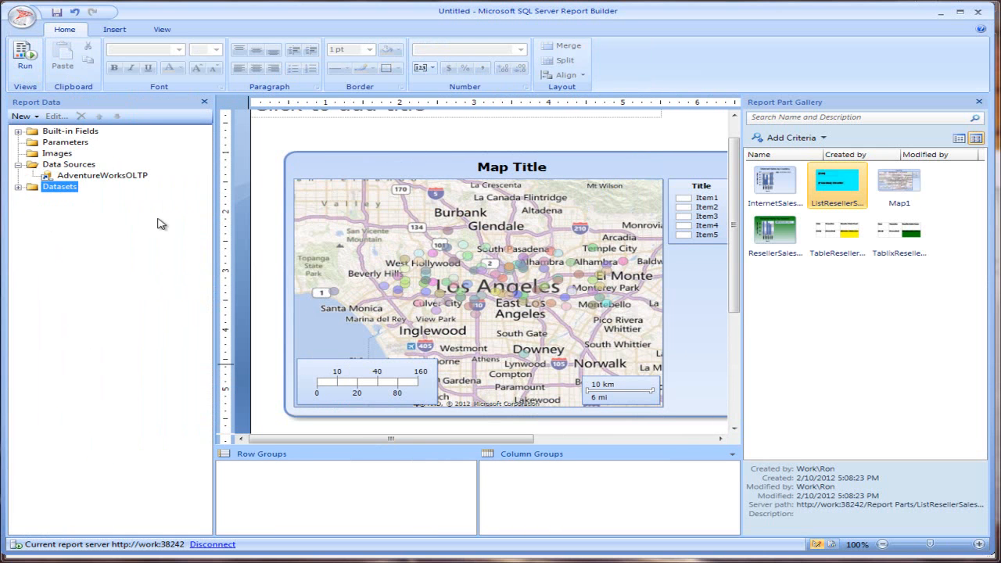
{"action": "left_click", "coordinate": [18, 188]}
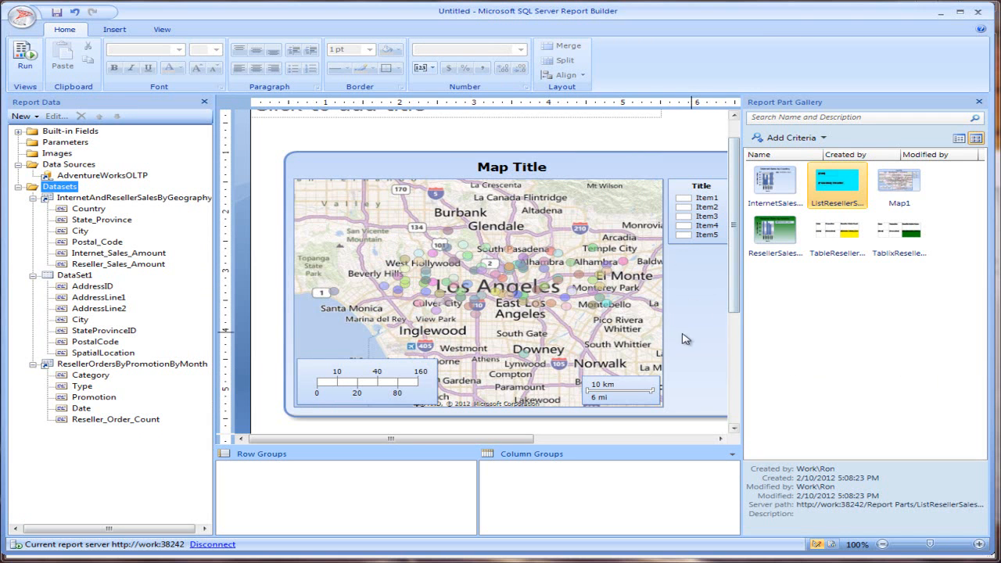
{"action": "left_click", "coordinate": [413, 168]}
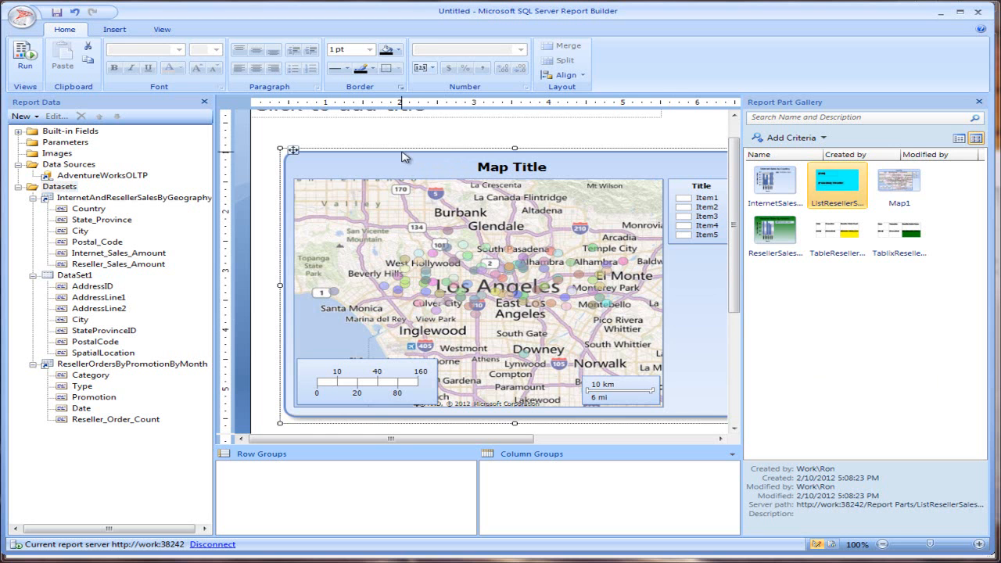